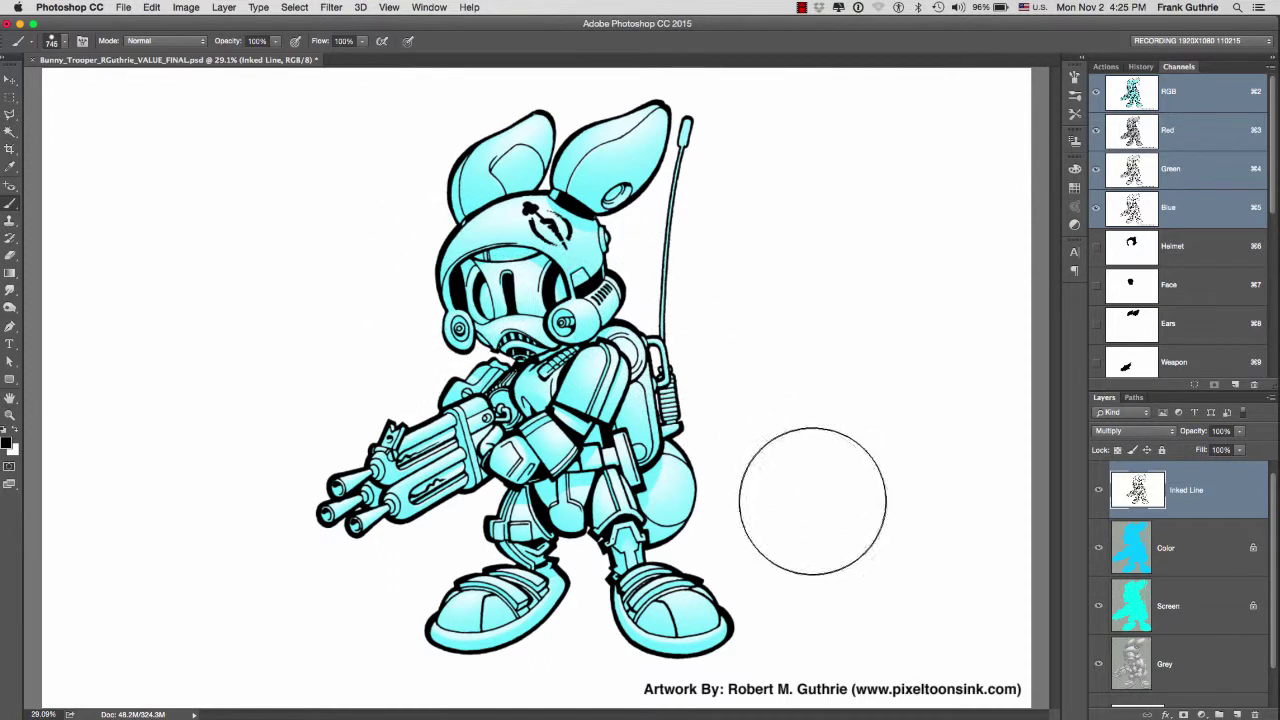
- Set the blend mode of the Inked Line layer to Normal
left_click(1120, 432)
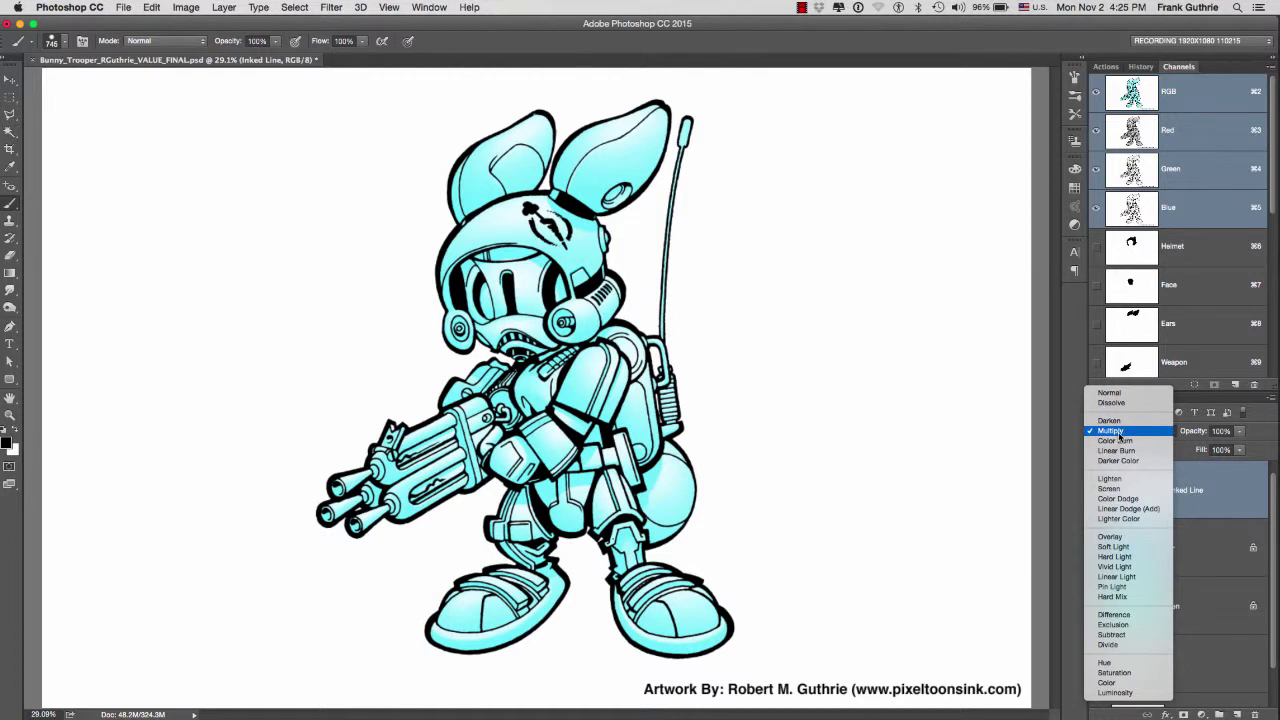
left_click(1121, 432)
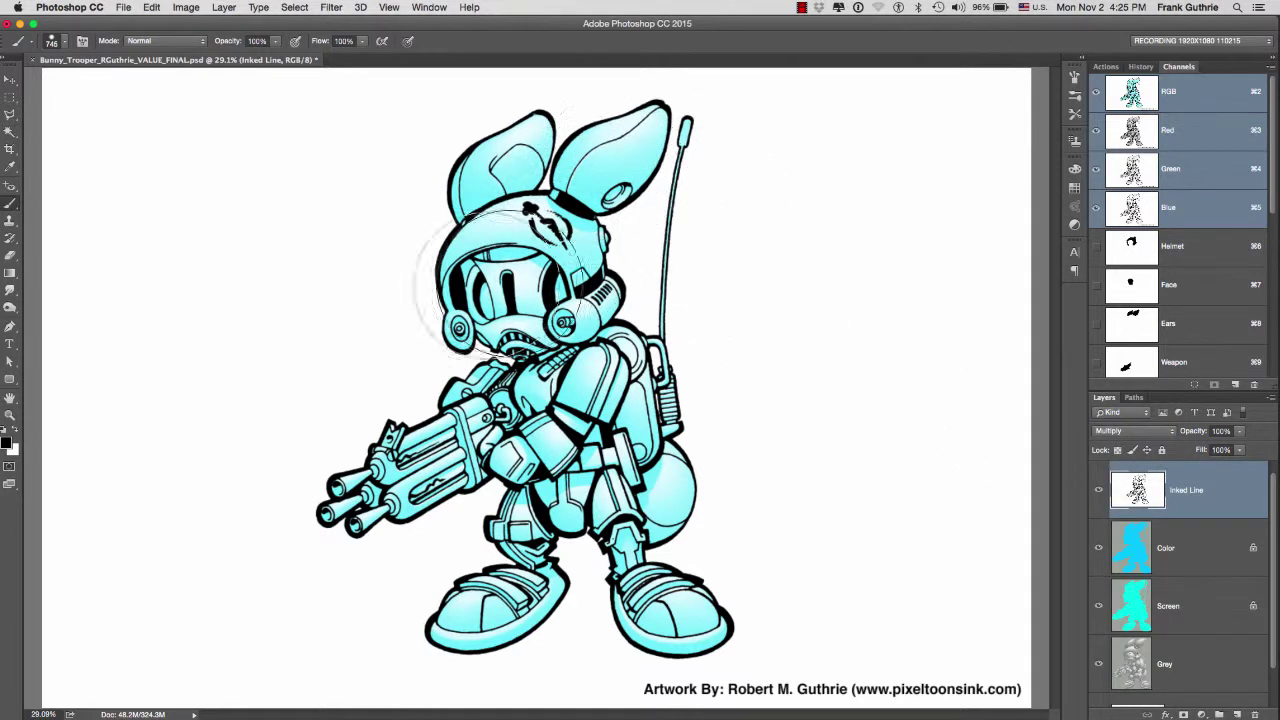
left_click(1124, 432)
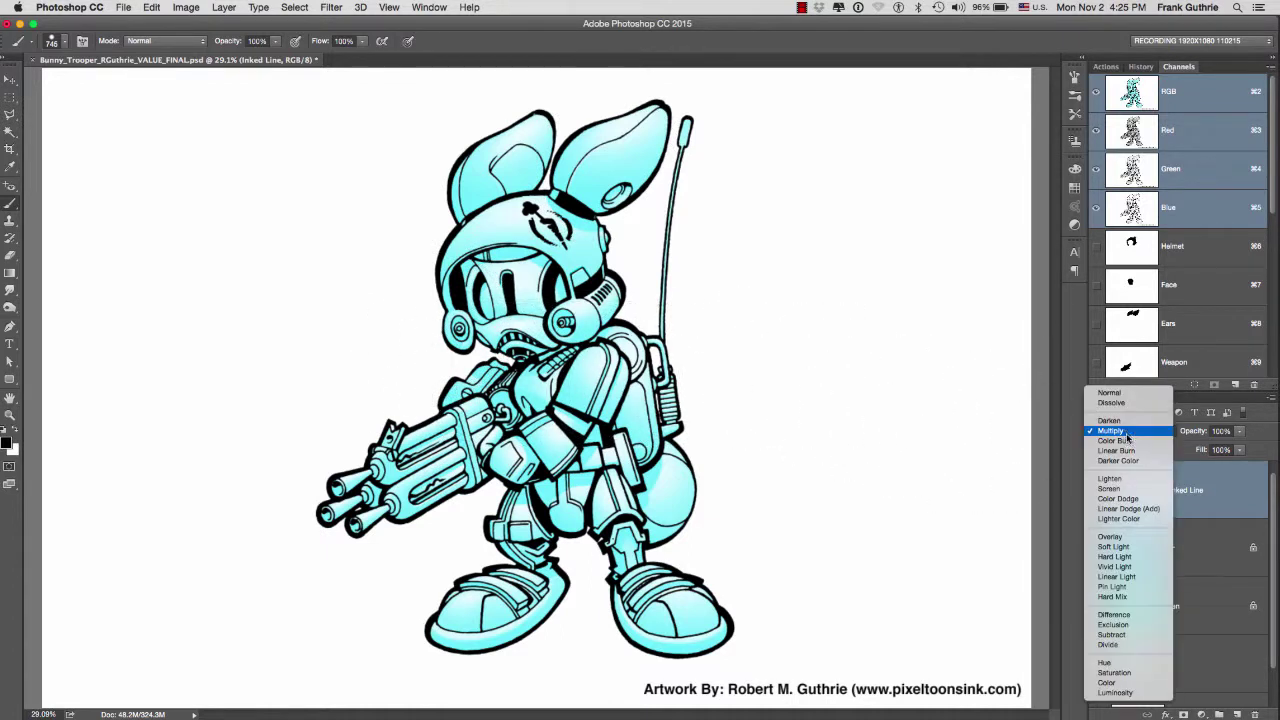
left_click(1128, 394)
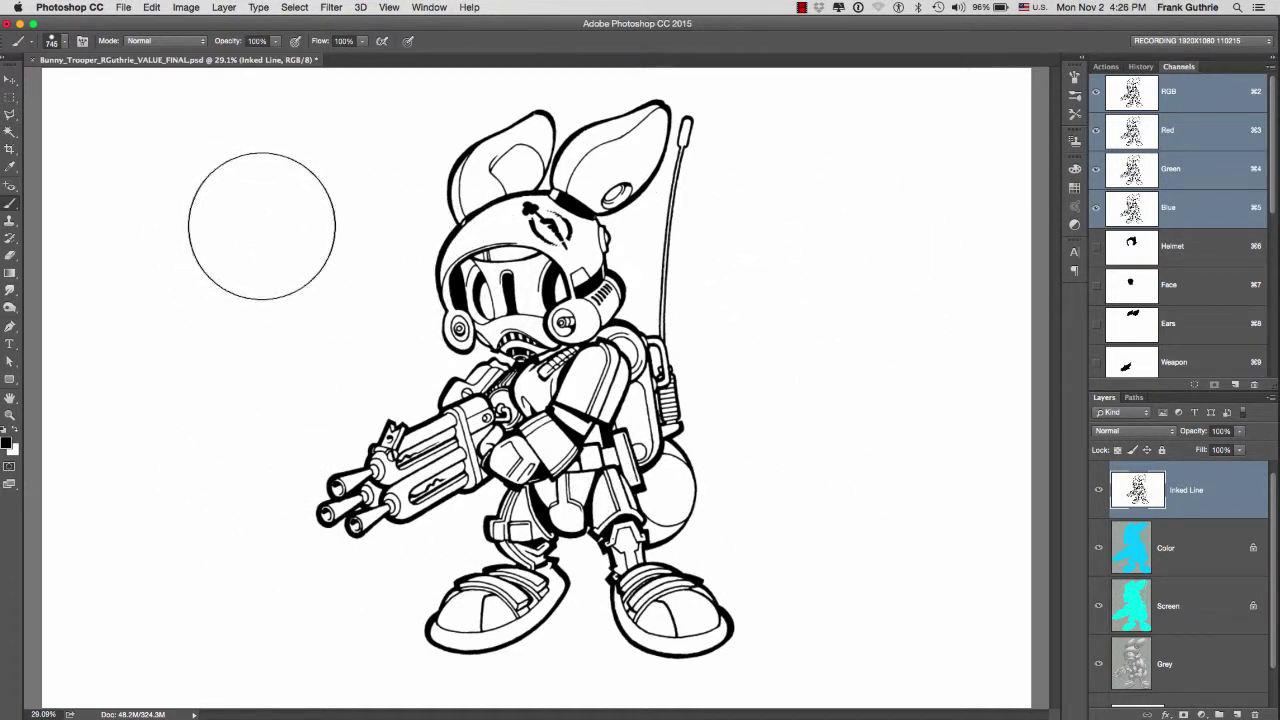
- Try selecting only the connected white background around the character using the Magic Wand with Contiguous on, inspect the selection edge, and deselect
key("w")
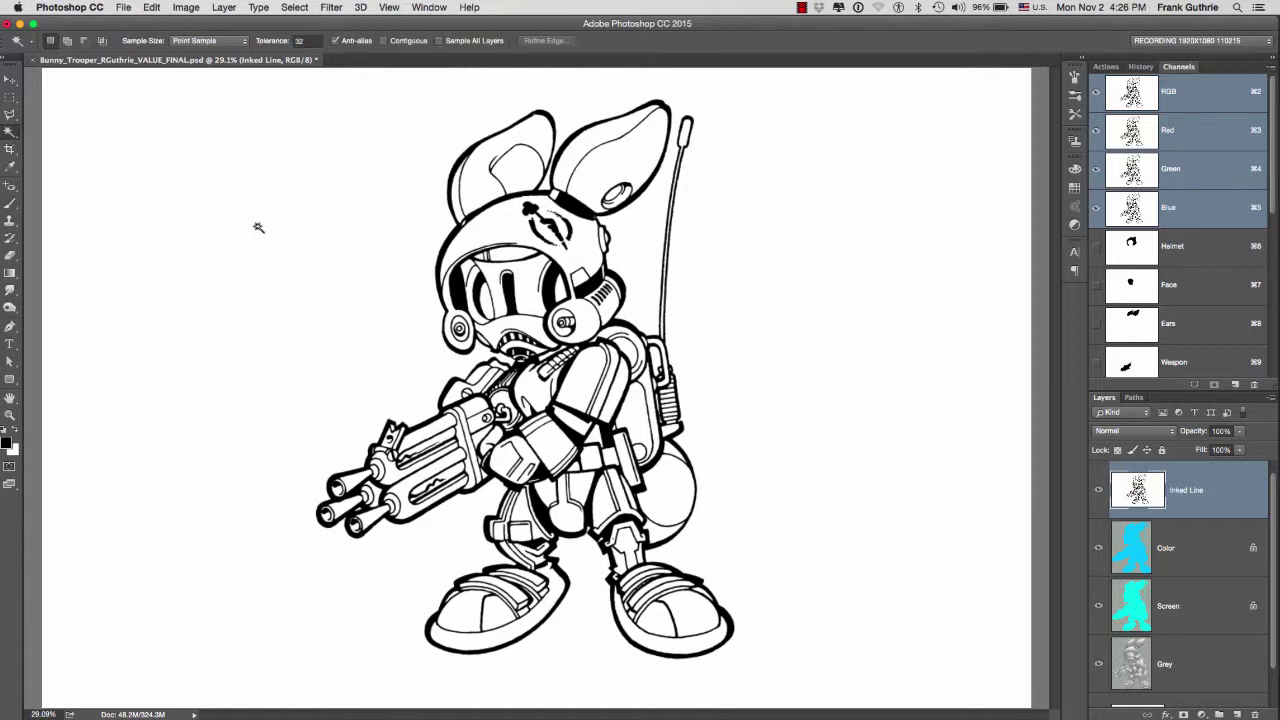
left_click(10, 133)
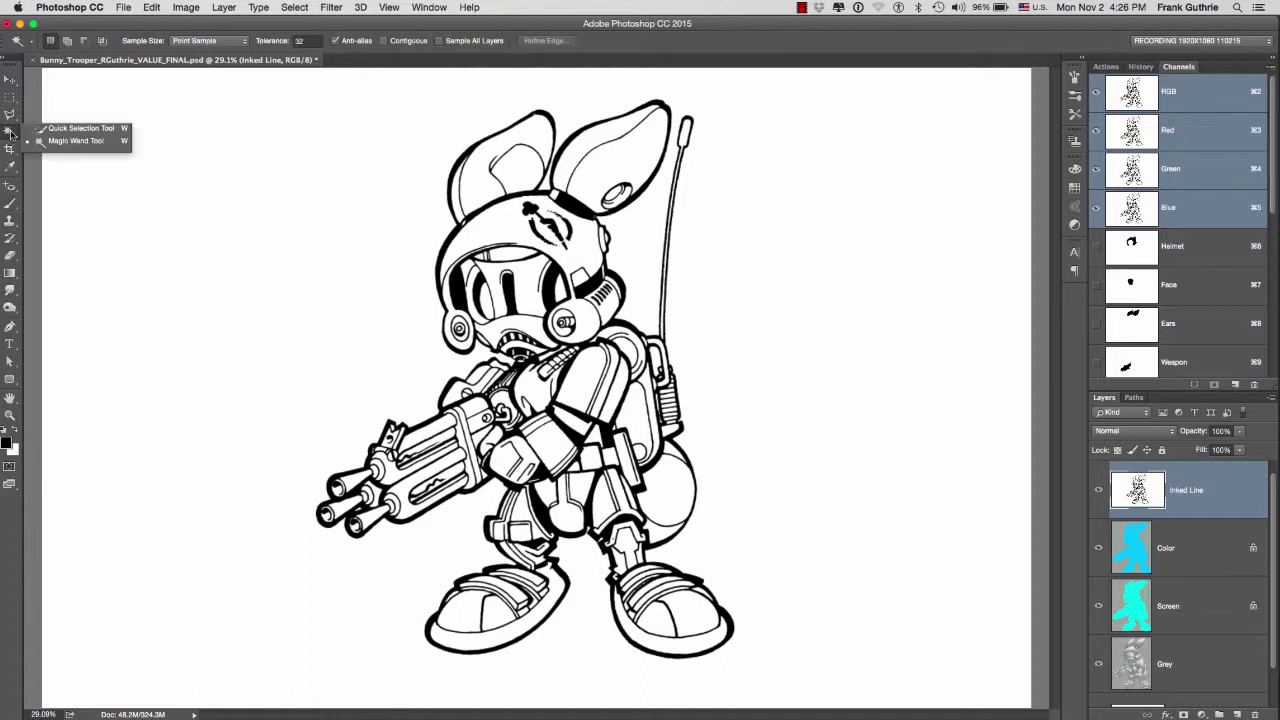
left_click(101, 140)
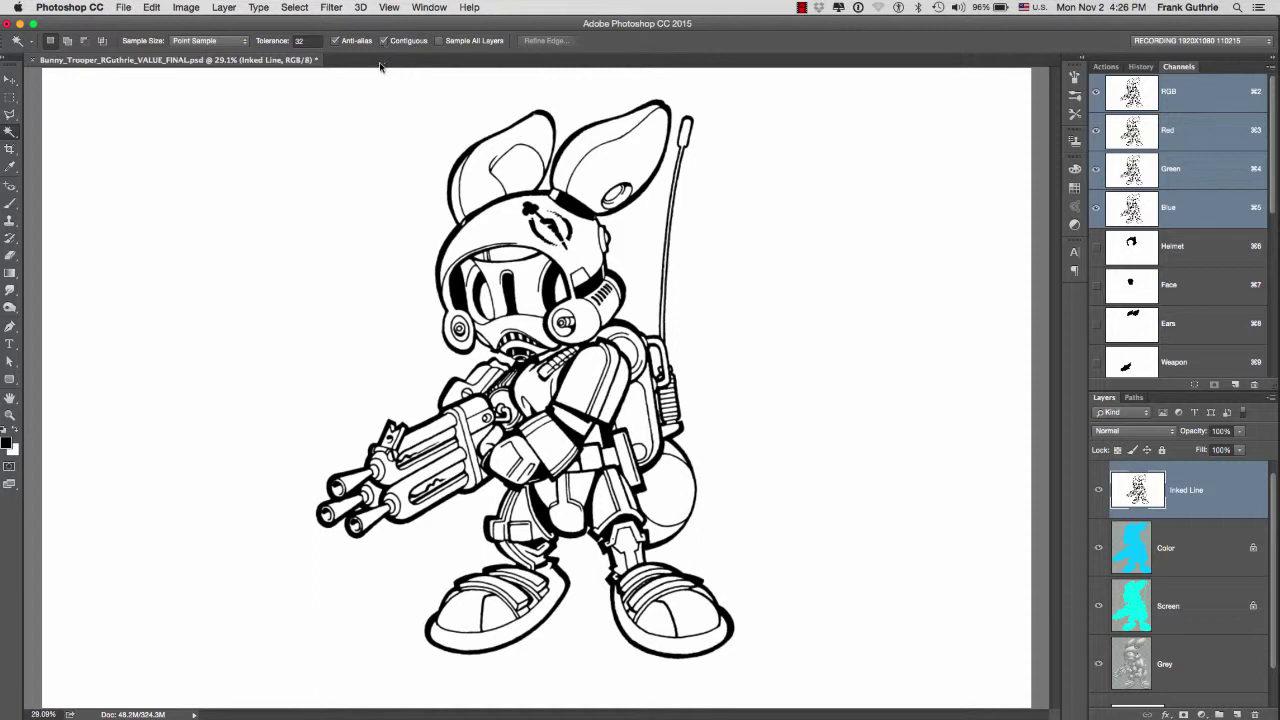
left_click(418, 140)
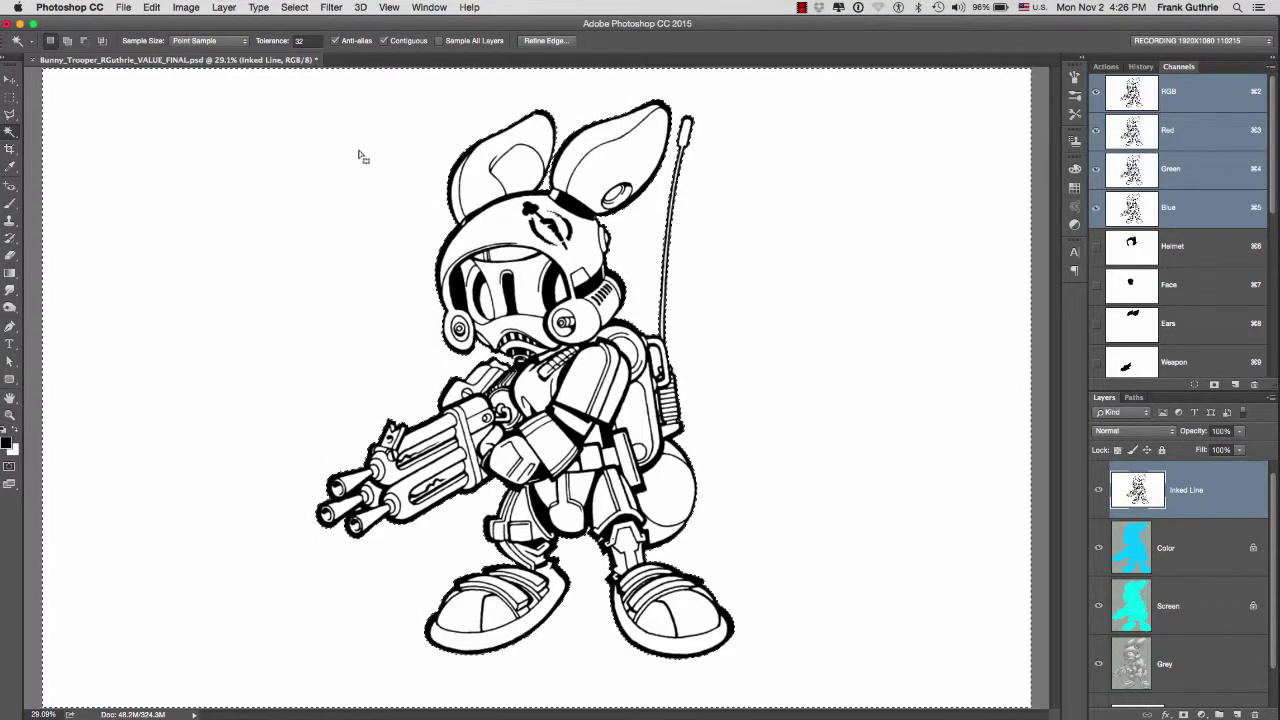
left_click_drag(429, 152, 463, 157)
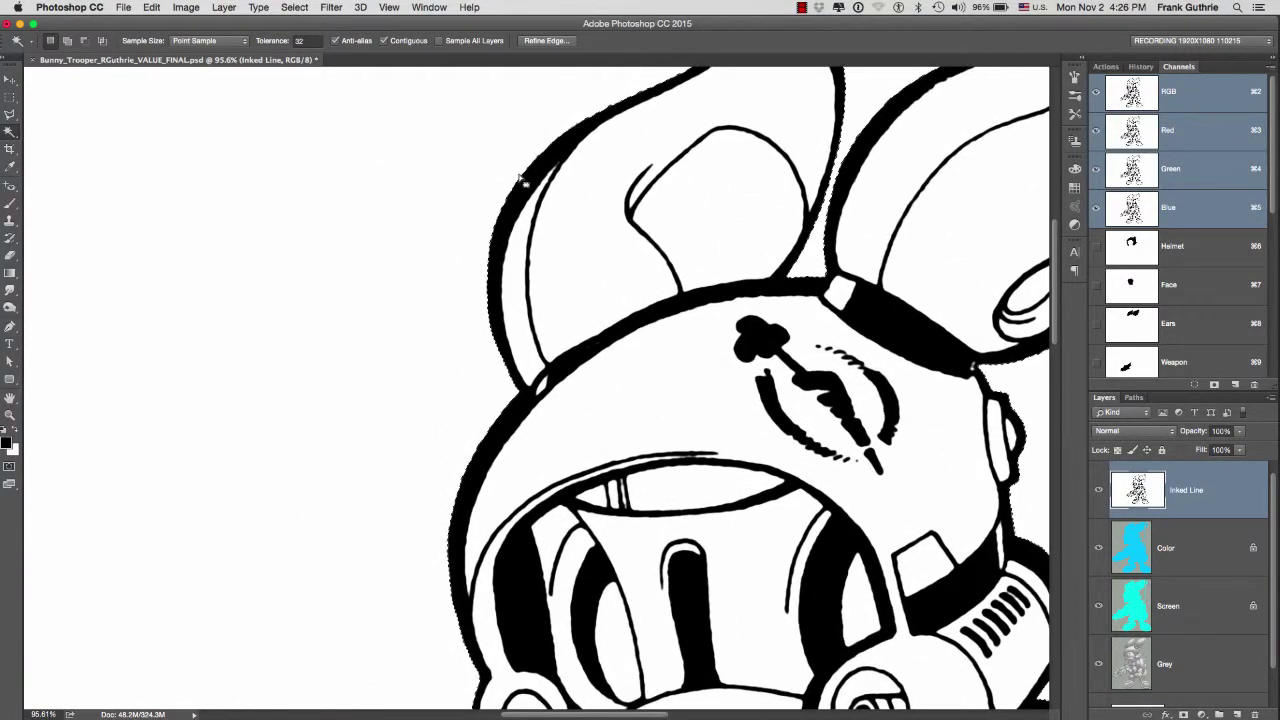
scroll(643, 206, "right", 3)
scroll(643, 206, "up", 1)
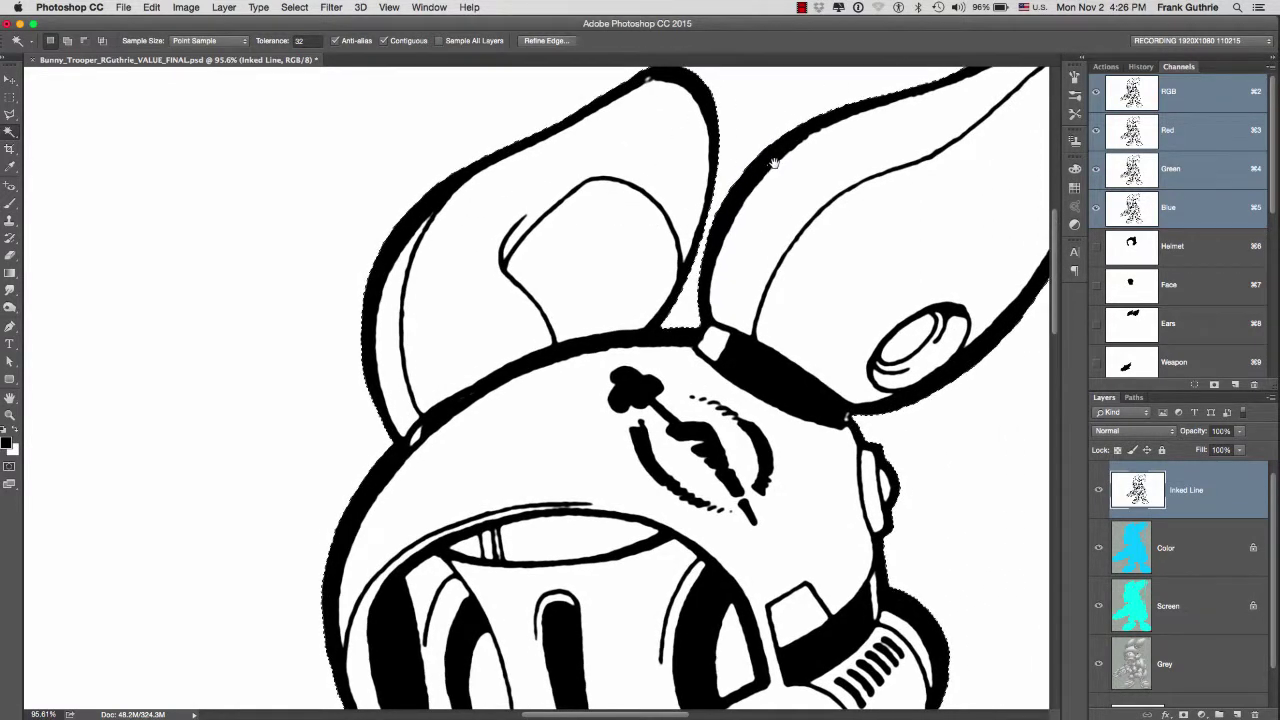
scroll(771, 166, "right", 5)
scroll(771, 166, "up", 1)
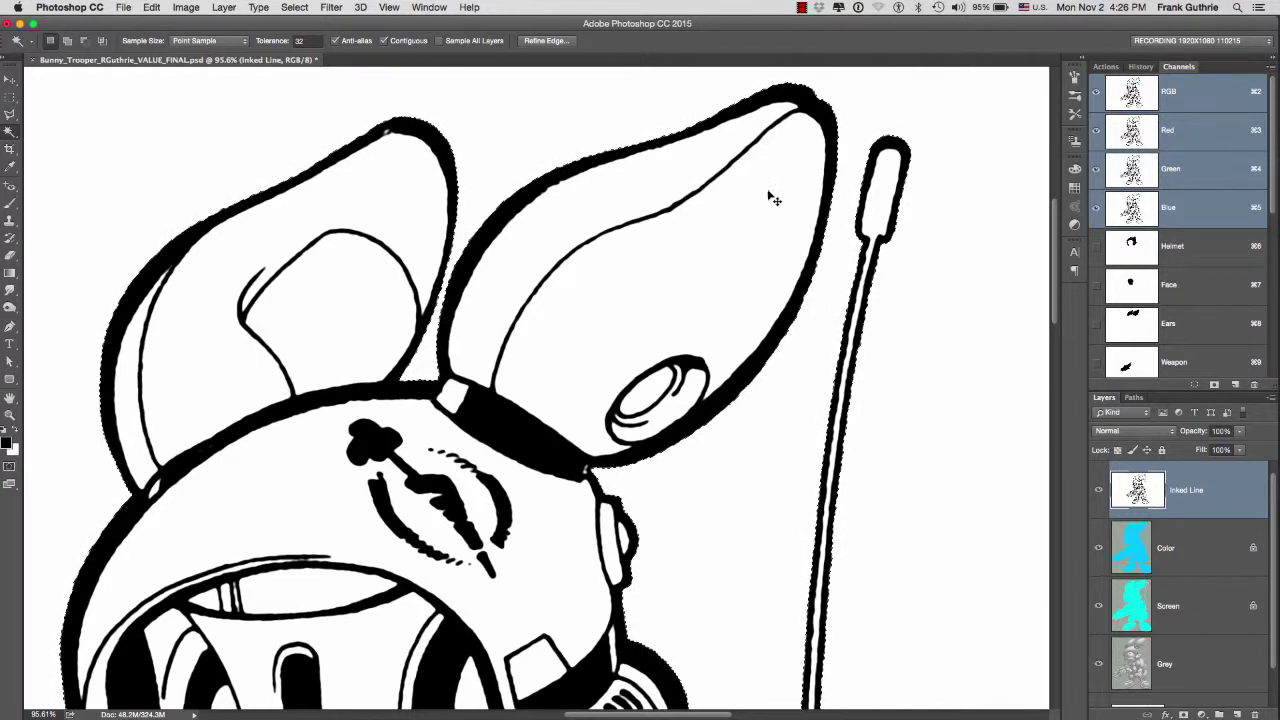
key("super+d")
- Select all white areas of the Inked Line layer using the Magic Wand with Contiguous off, delete them, and clear the selection
left_click_drag(490, 128, 642, 176)
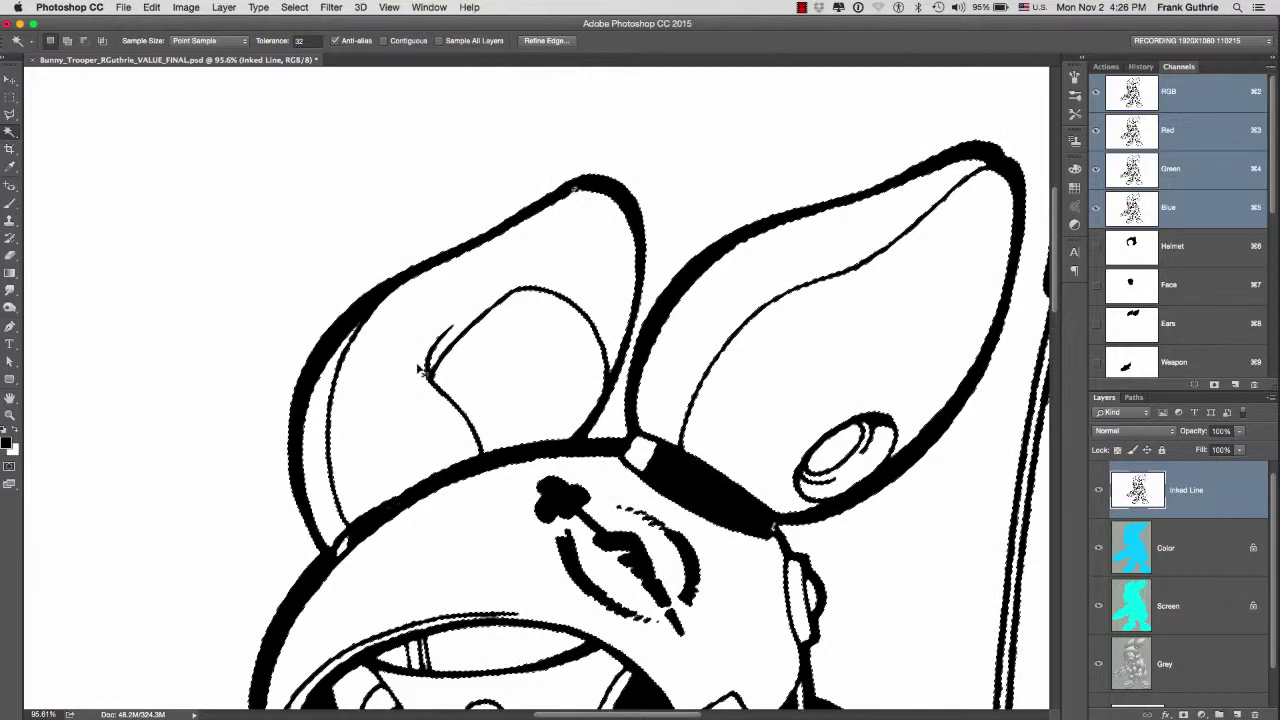
key("super+0")
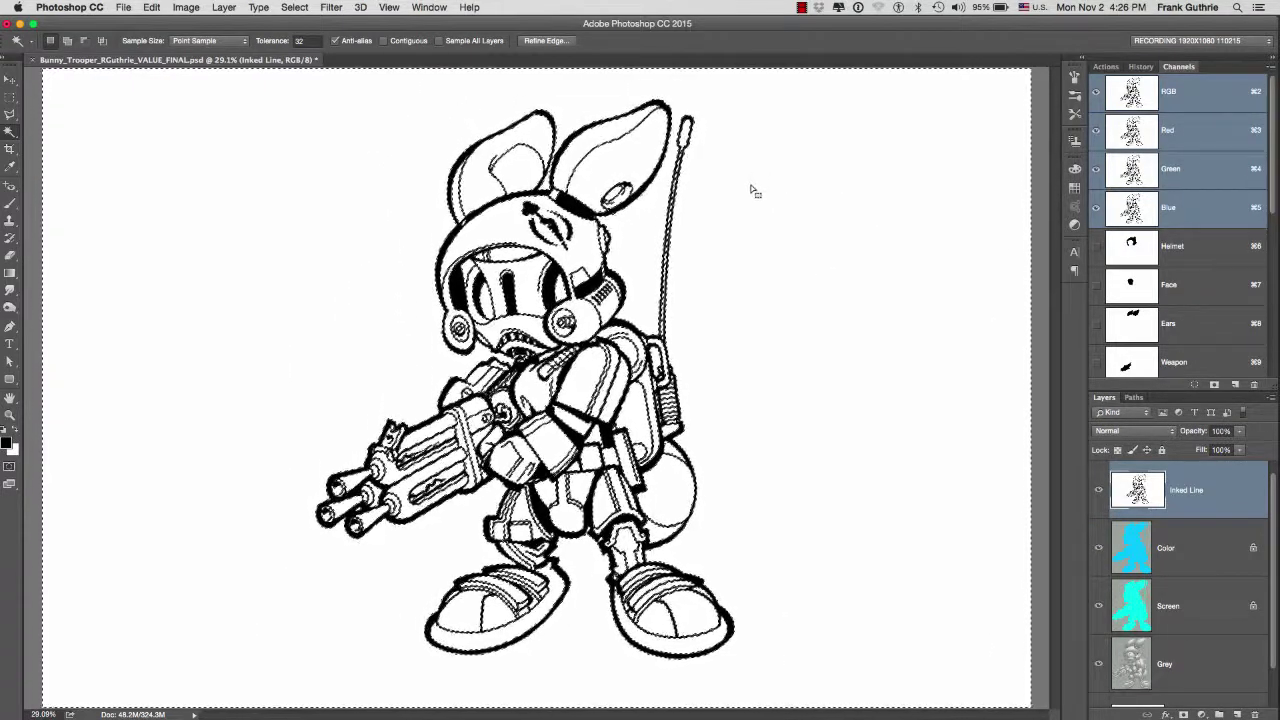
key("BackSpace")
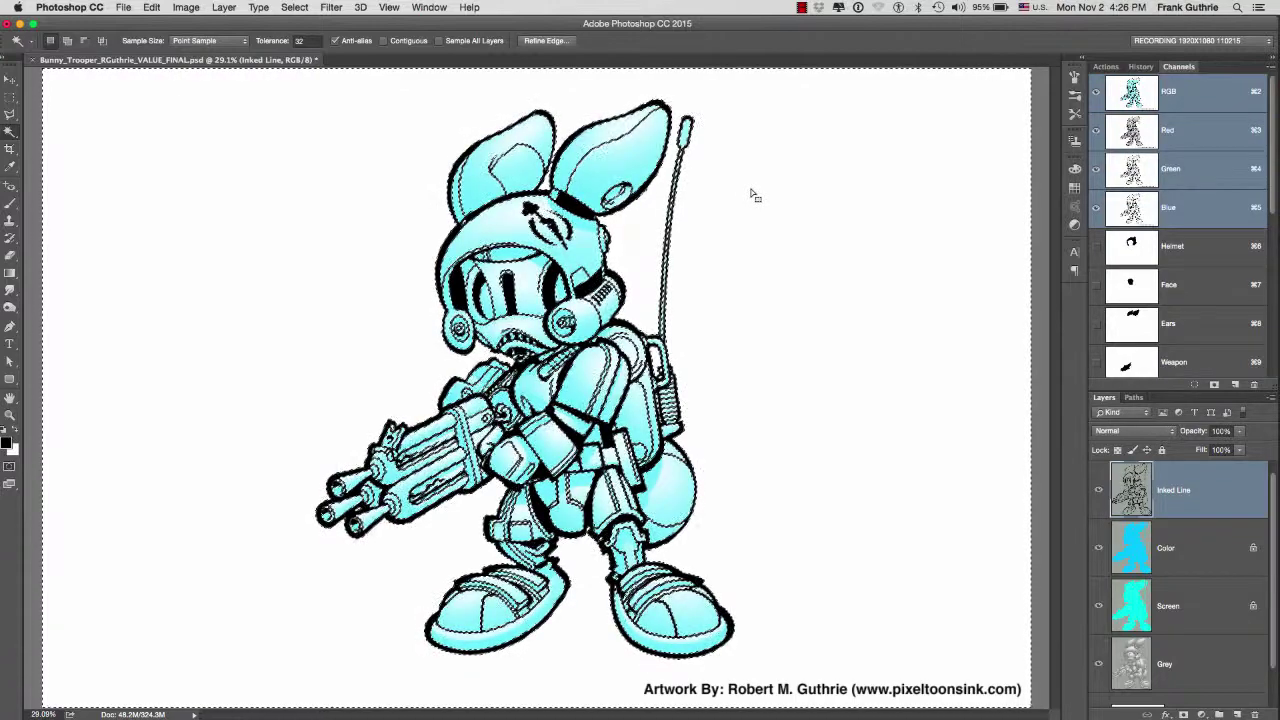
key("super+d")
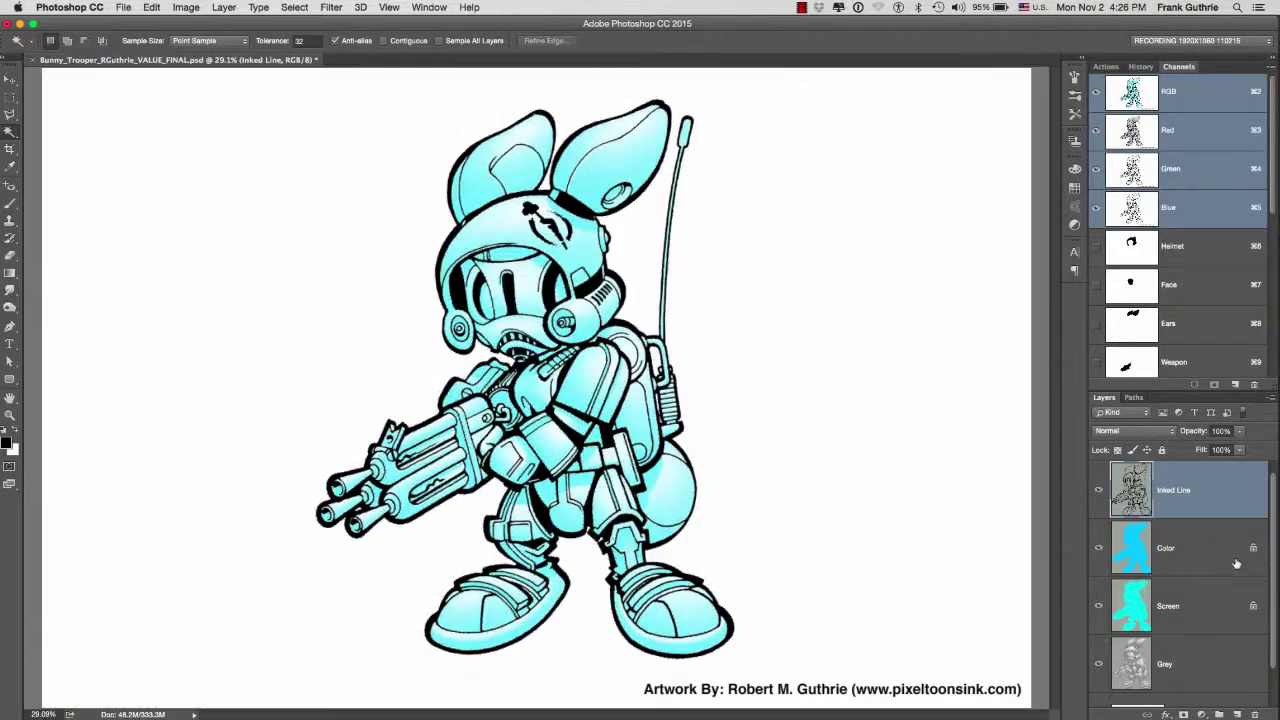
- Hide the Color, Screen and Grey layers and Group 1 so only the Inked Line layer shows
left_click(1096, 671)
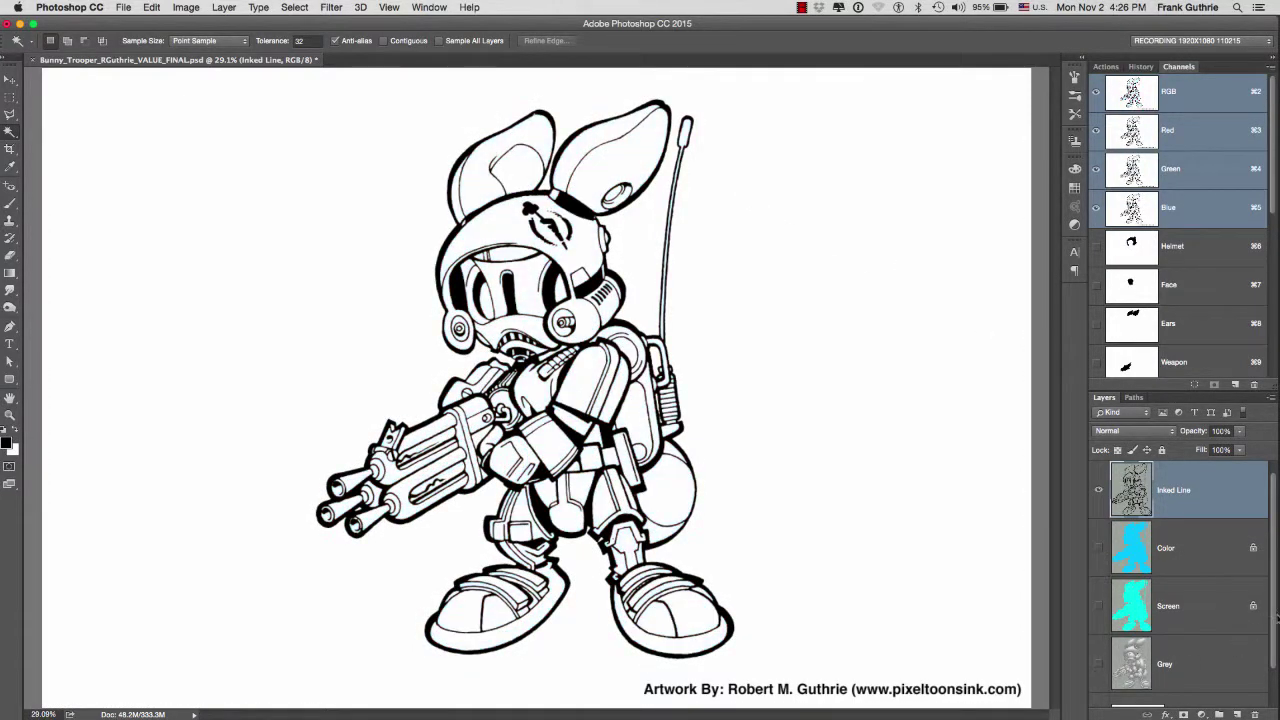
scroll(1254, 677, "down", 2)
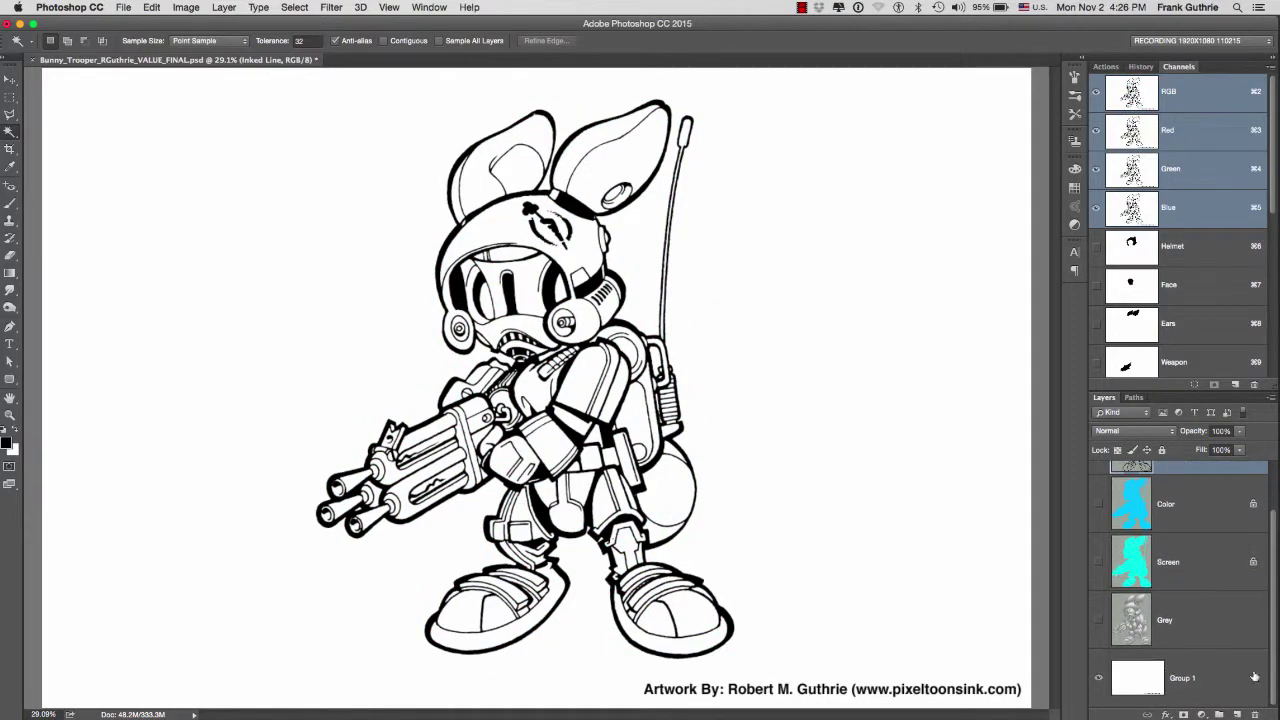
left_click(1099, 680)
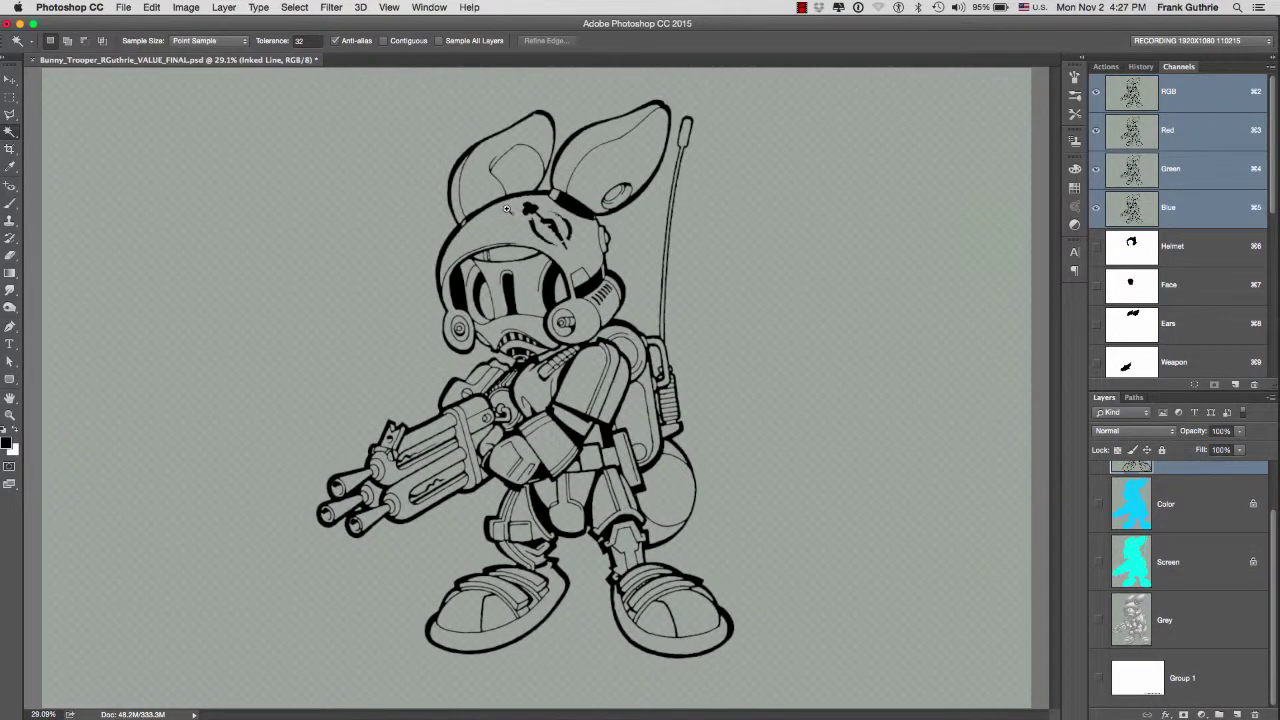
- Set the foreground color to bright blue #498bf8 for the Brush tool
left_click_drag(507, 209, 565, 240)
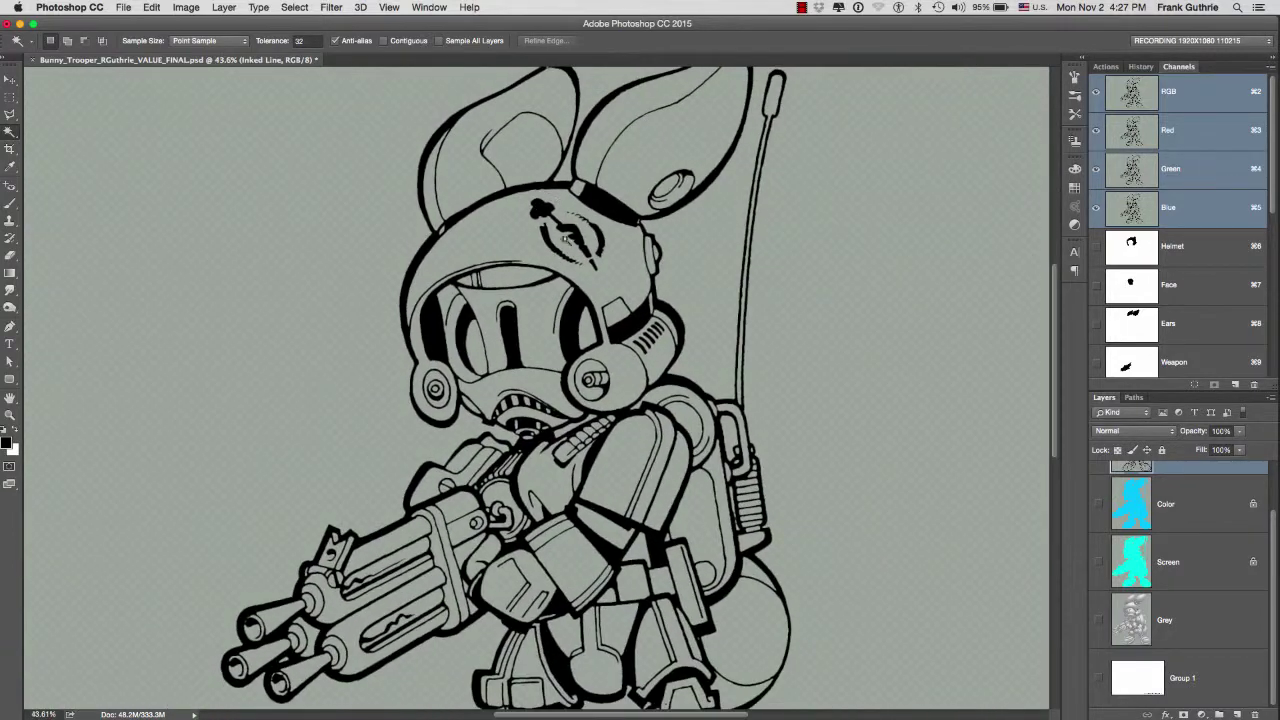
key("b")
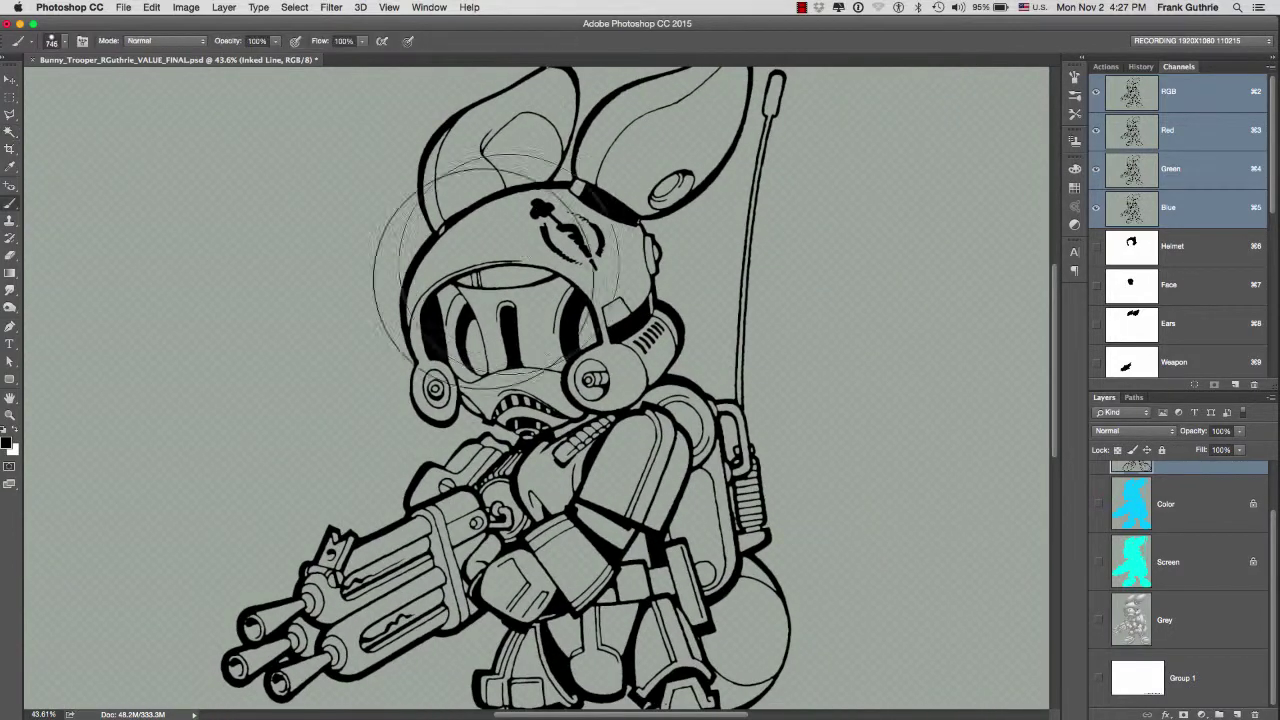
left_click(8, 444)
left_click(568, 334)
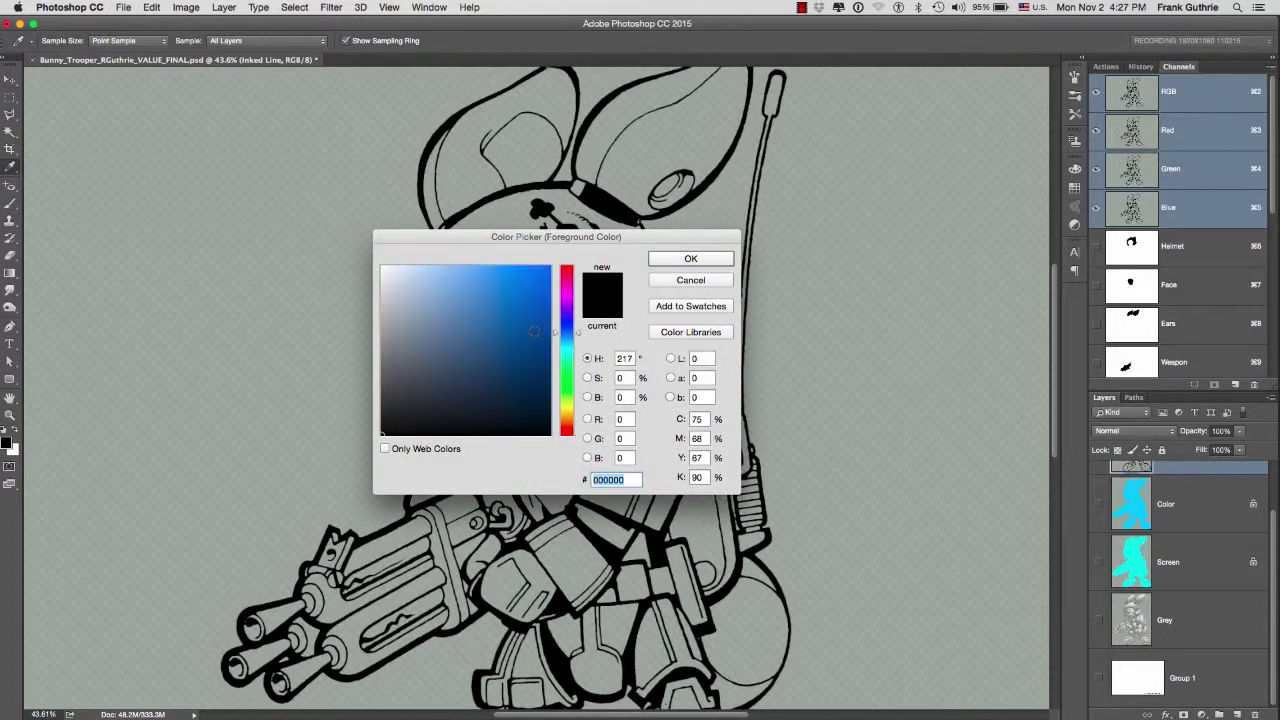
left_click(530, 303)
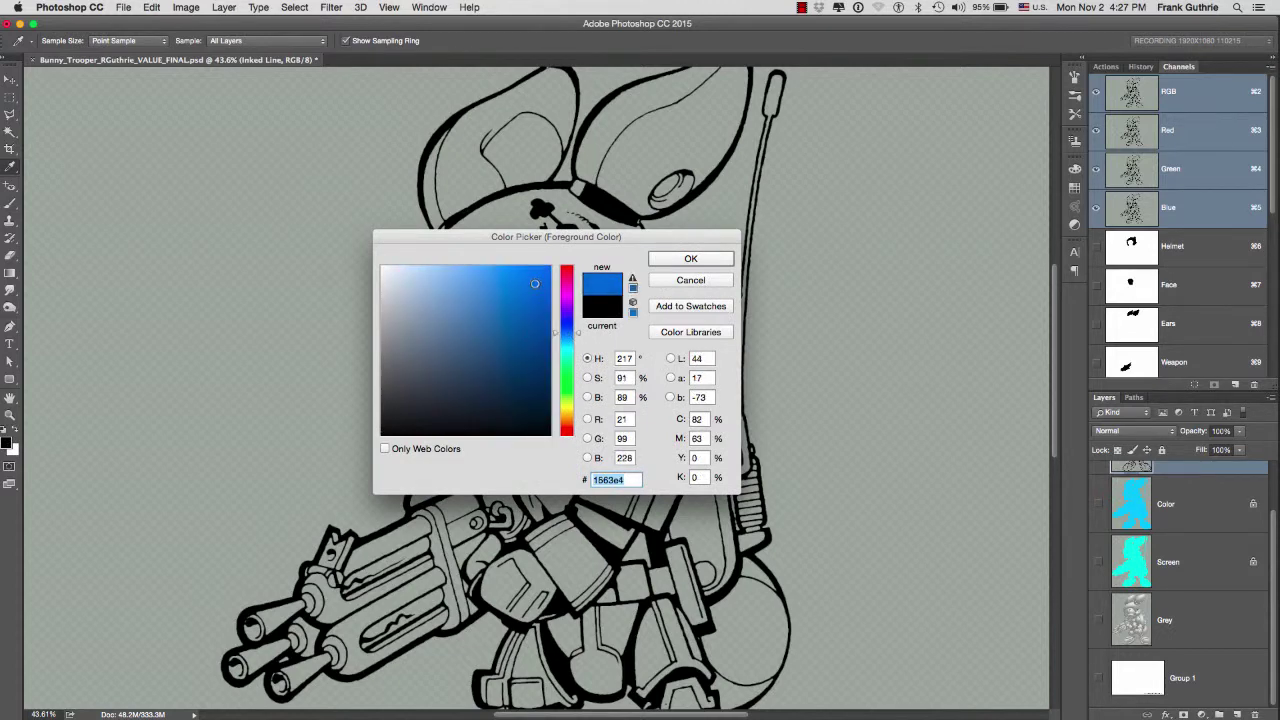
left_click_drag(502, 280, 502, 270)
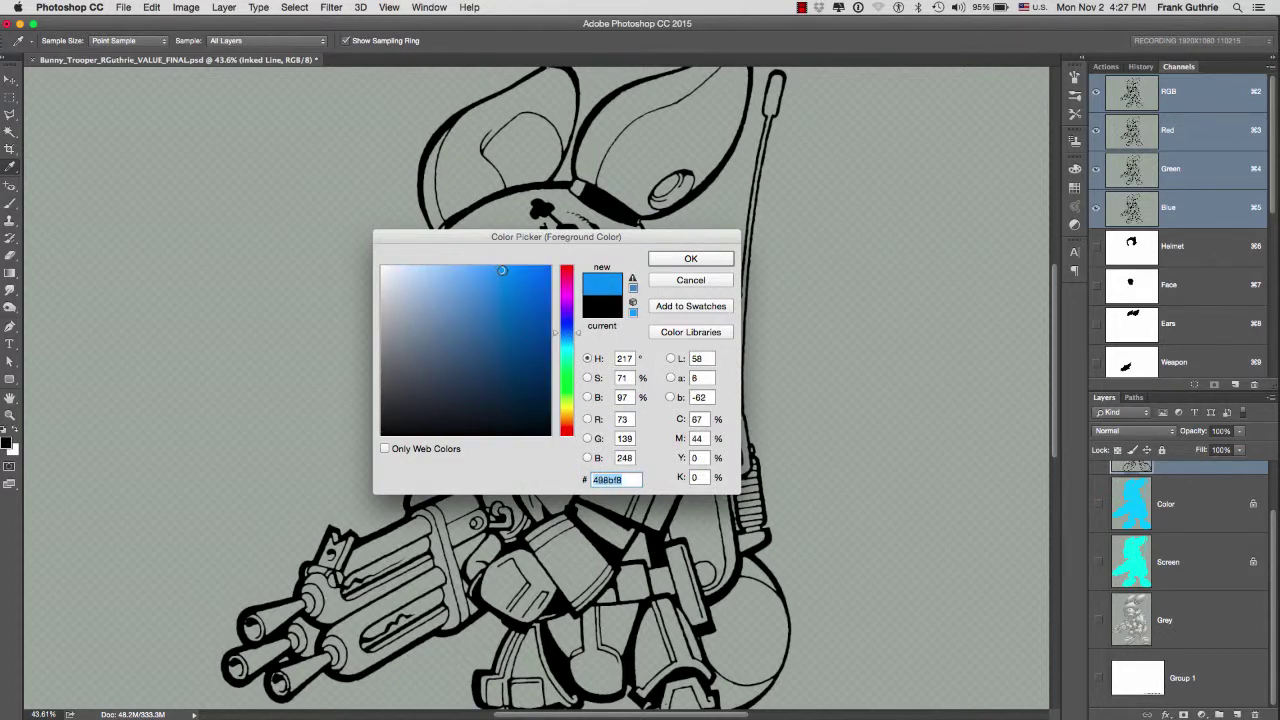
left_click(672, 258)
key("b")
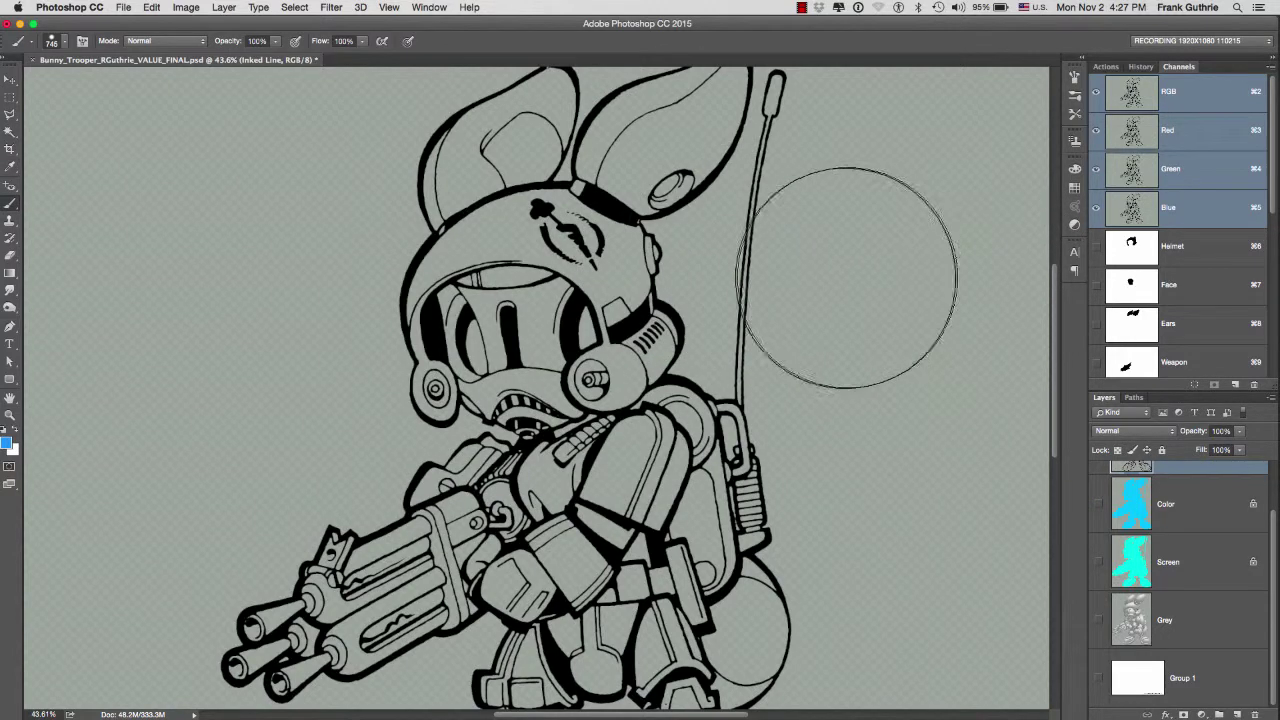
- Try a blue brush stroke across the character before and after locking the Inked Line layer's transparent pixels, undoing both strokes but keeping the lock
mouse_move(815, 285)
left_mouse_down()
mouse_move(300, 329)
mouse_move(263, 365)
left_mouse_up()
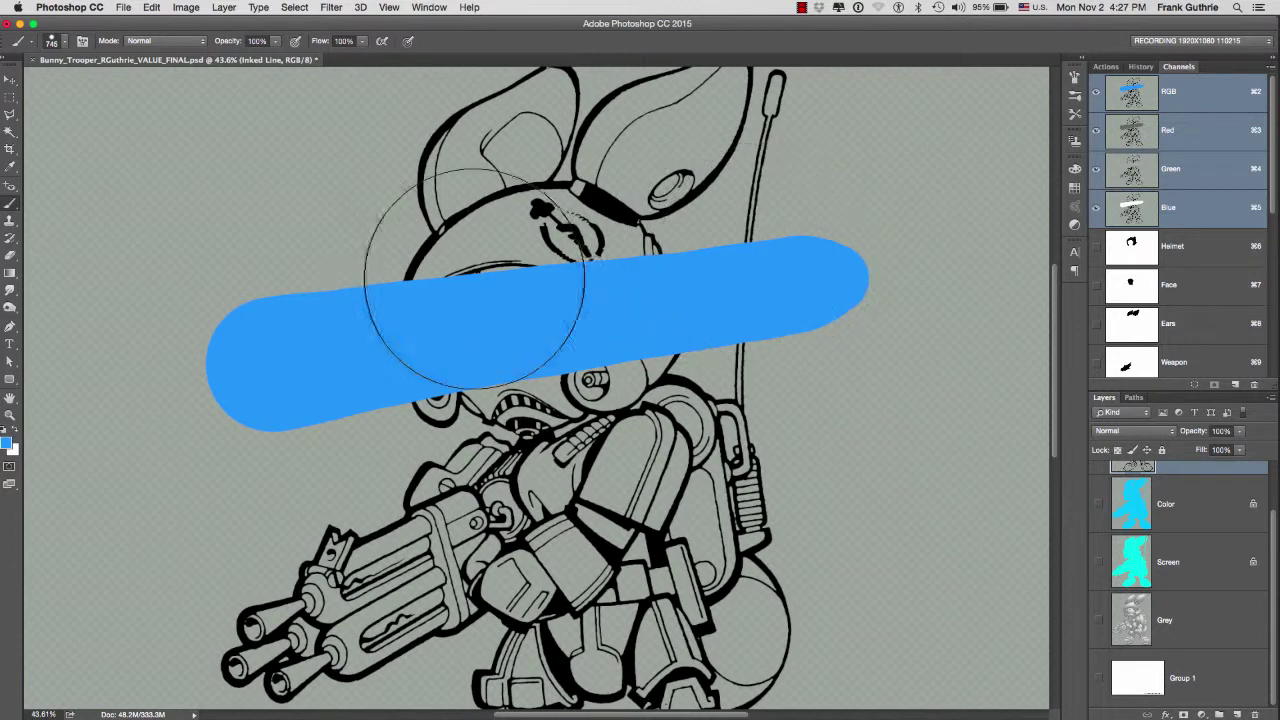
key("super+z")
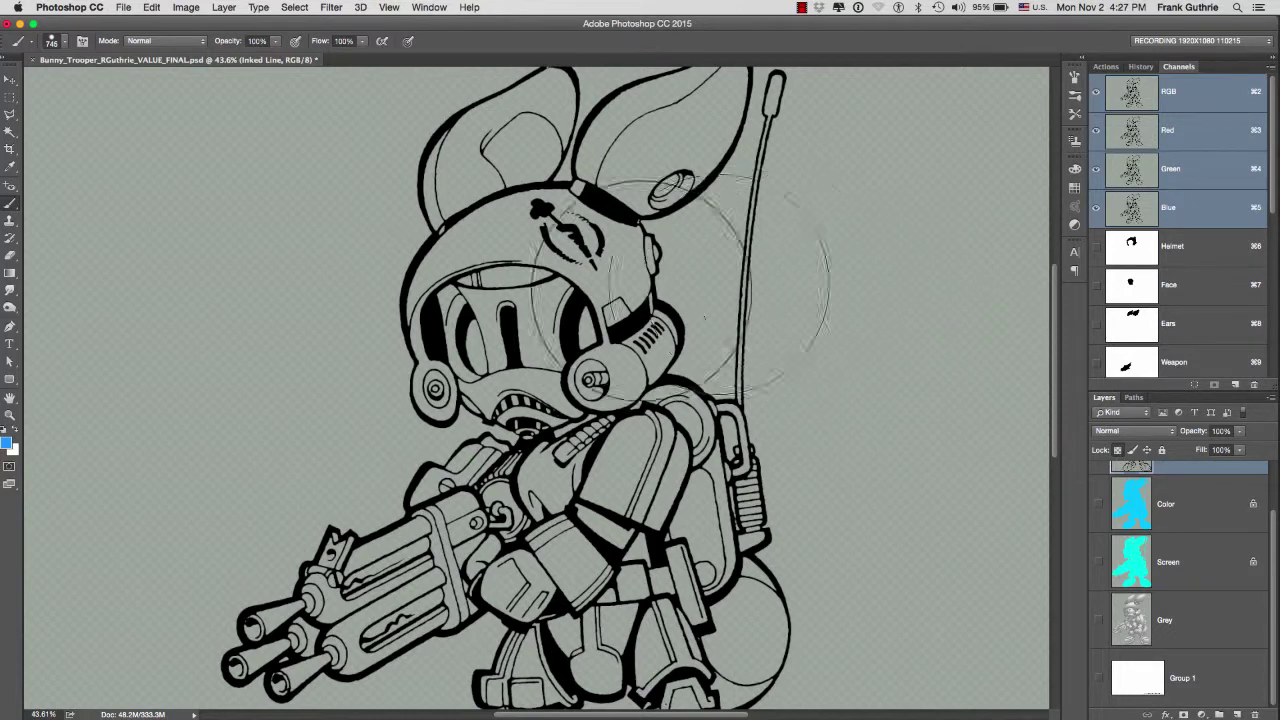
mouse_move(765, 288)
left_mouse_down()
mouse_move(530, 310)
mouse_move(343, 400)
mouse_move(829, 400)
mouse_move(343, 486)
mouse_move(752, 390)
mouse_move(435, 420)
mouse_move(640, 395)
left_mouse_up()
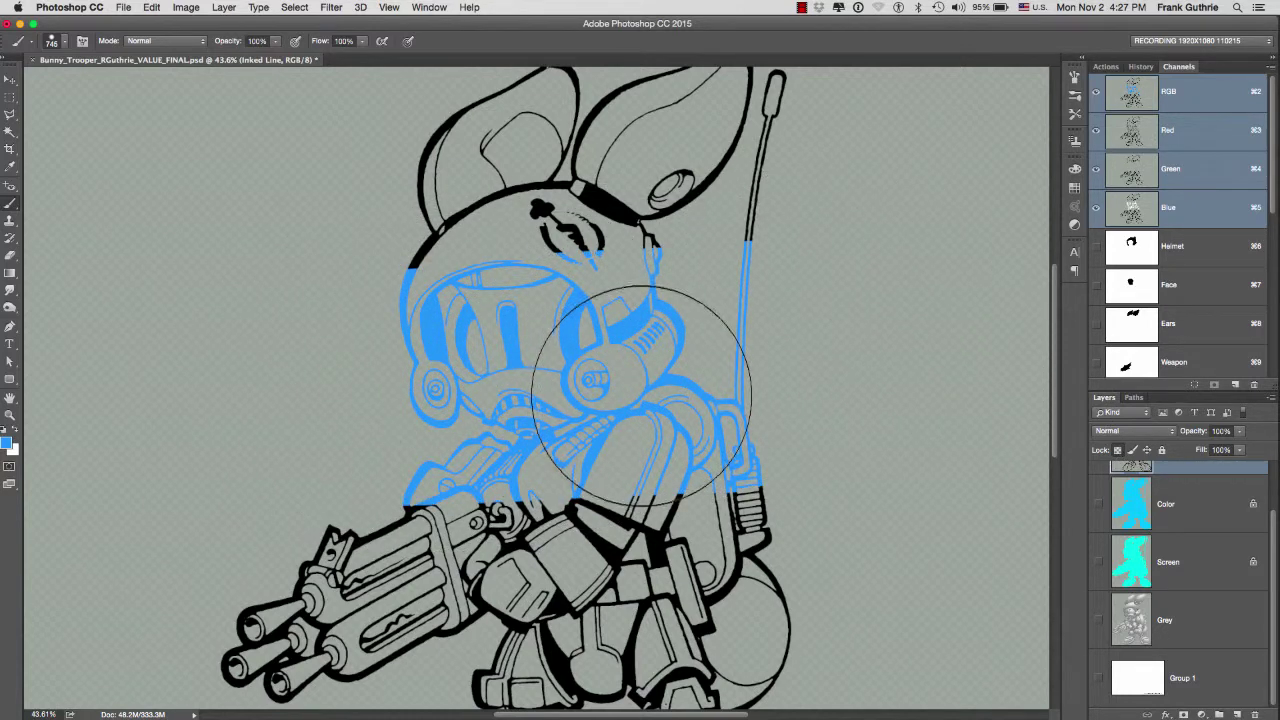
key("super+0")
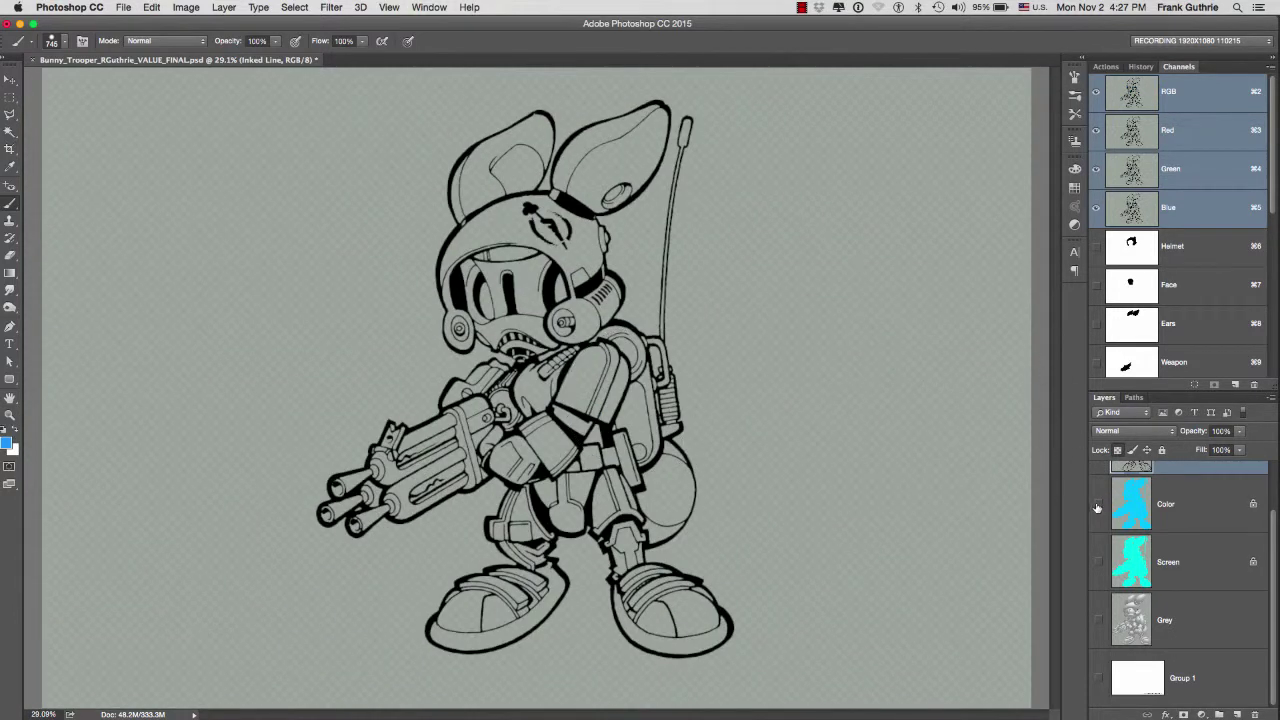
- Show the Color, Screen and Grey layers and Group 1 again
left_click(1098, 561)
left_click(1099, 624)
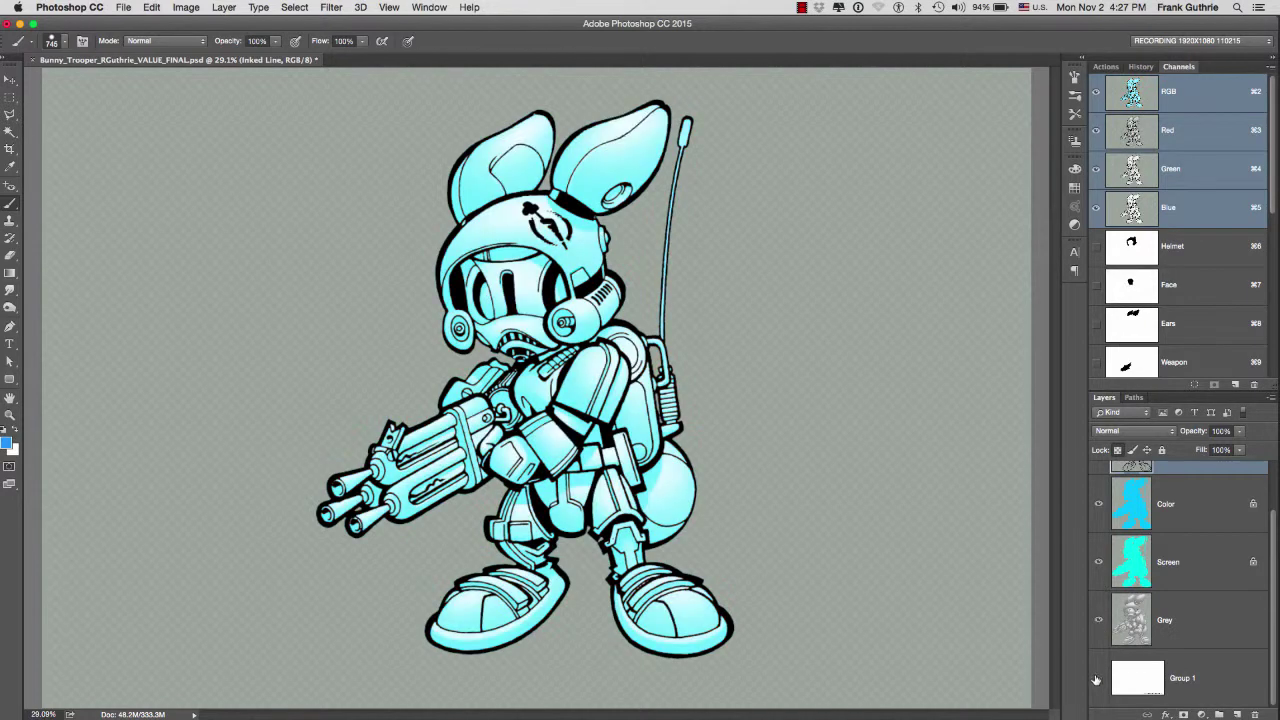
left_click(1098, 678)
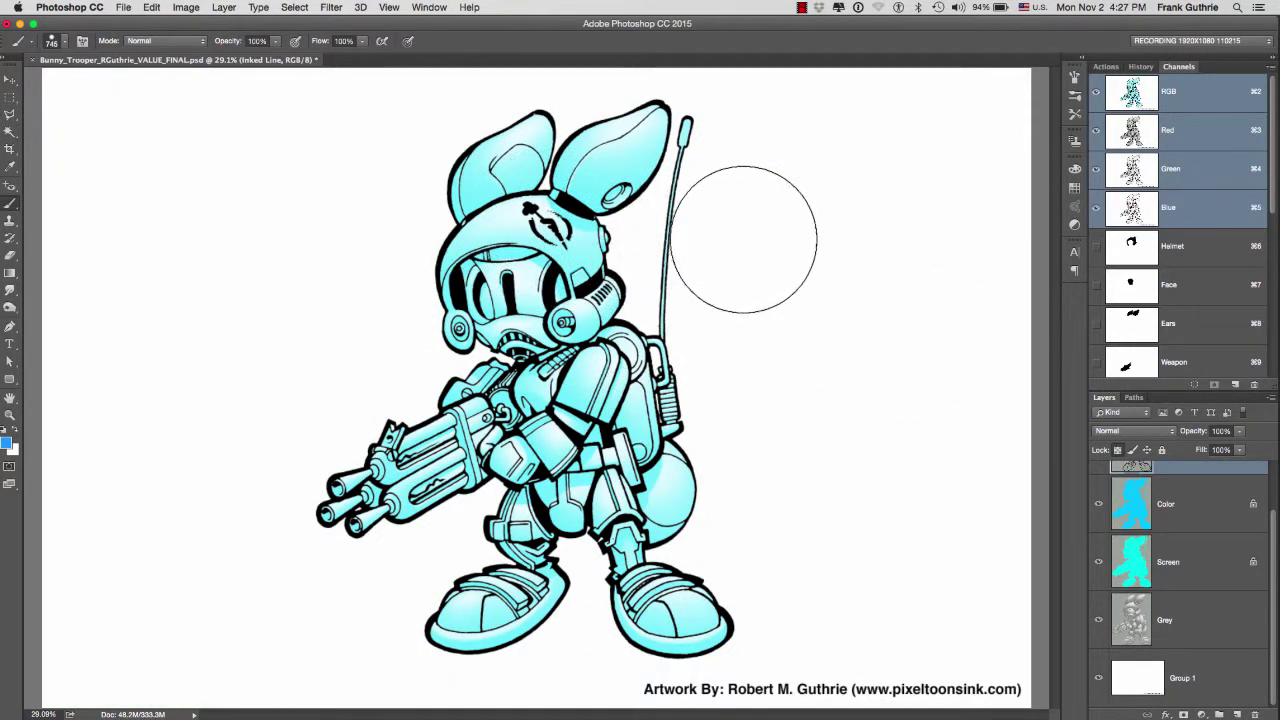
- Sample the character's light cyan, choose a darker teal of it, and brush it over all of the inked lines
key("alt")
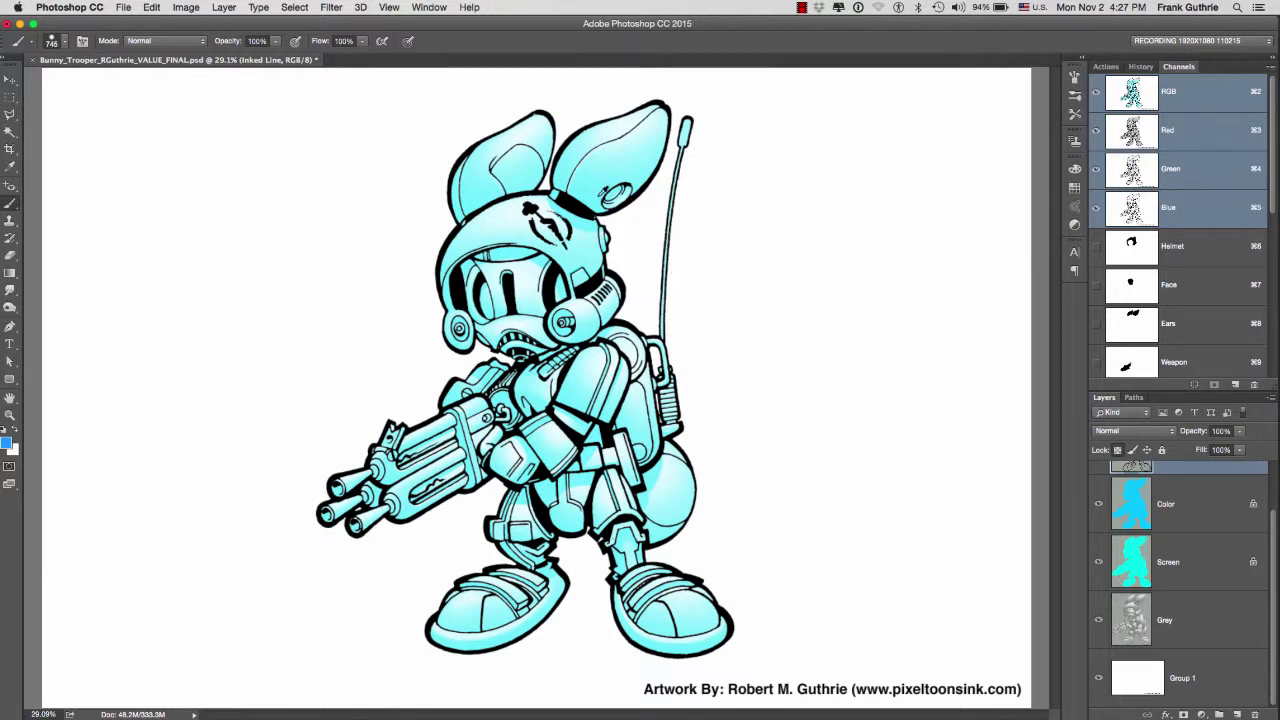
left_click(591, 201, "alt")
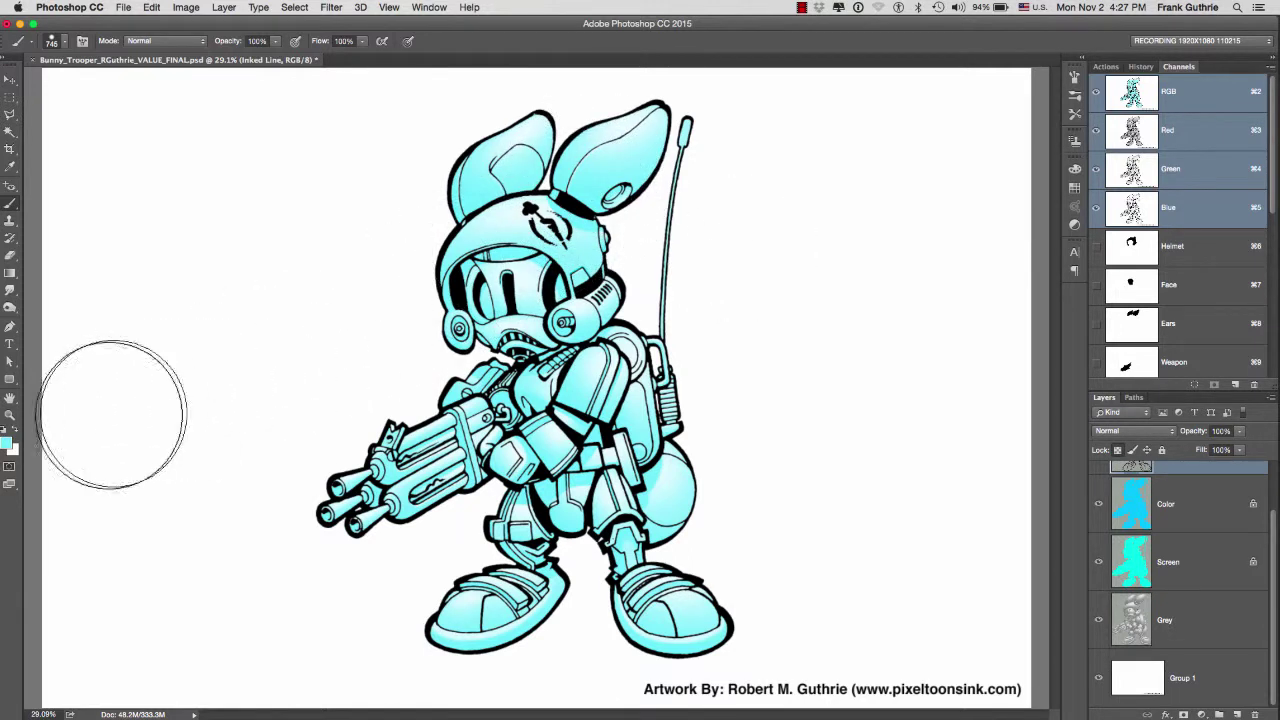
left_click(9, 445)
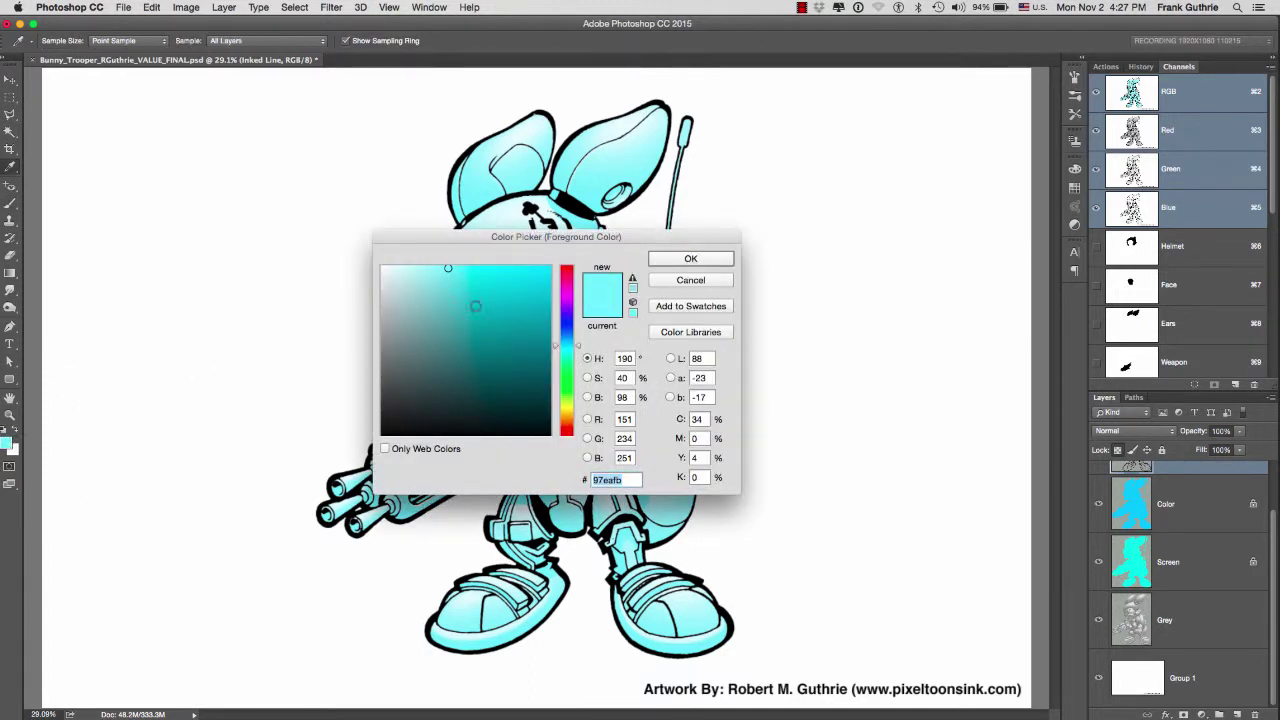
left_click(477, 297)
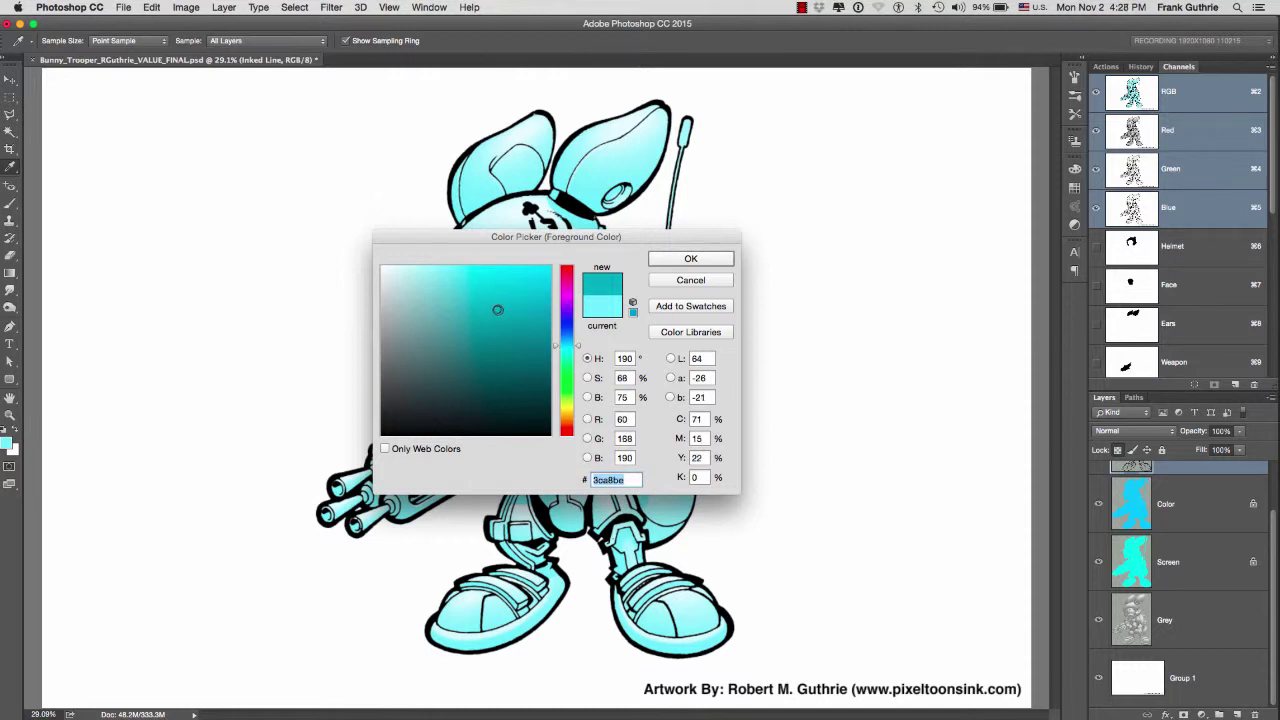
left_click(690, 259)
key("b")
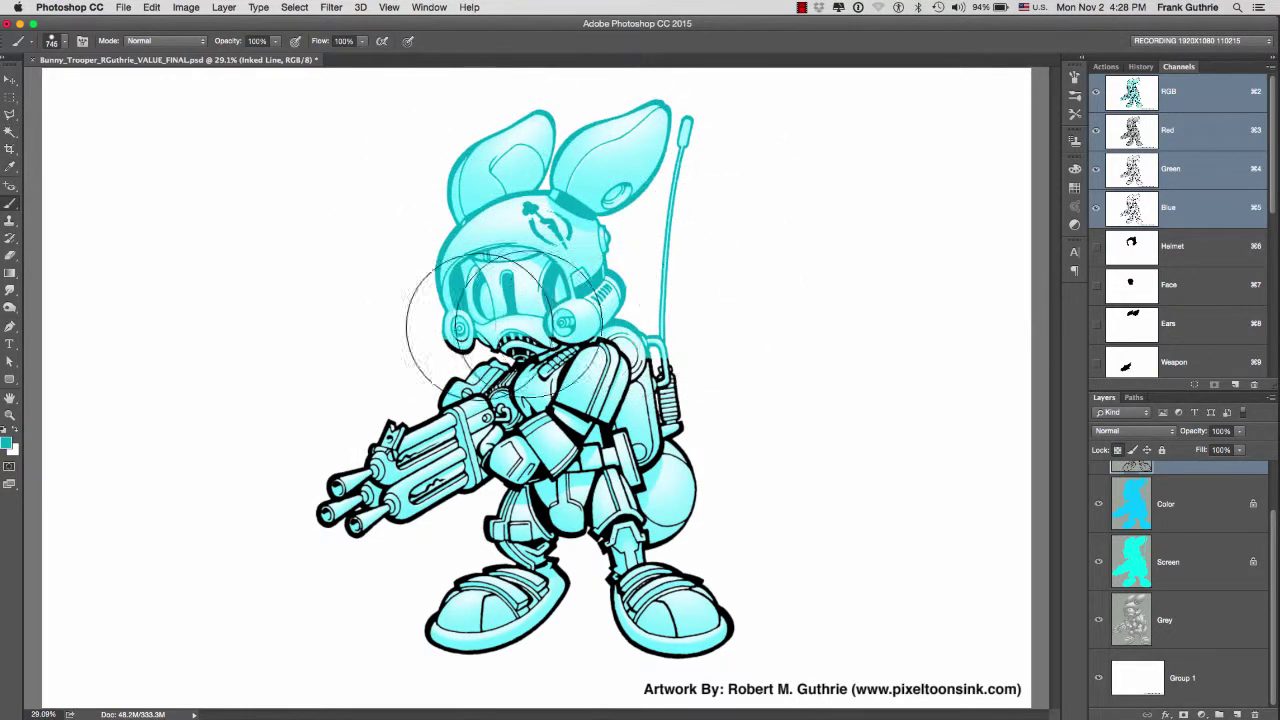
mouse_move(480, 325)
left_mouse_down()
mouse_move(414, 350)
mouse_move(727, 368)
mouse_move(401, 397)
mouse_move(724, 413)
mouse_move(271, 465)
mouse_move(739, 492)
mouse_move(449, 503)
mouse_move(301, 533)
mouse_move(604, 545)
mouse_move(694, 557)
mouse_move(749, 588)
mouse_move(649, 622)
mouse_move(664, 625)
mouse_move(714, 618)
mouse_move(399, 615)
mouse_move(476, 625)
mouse_move(560, 605)
left_mouse_up()
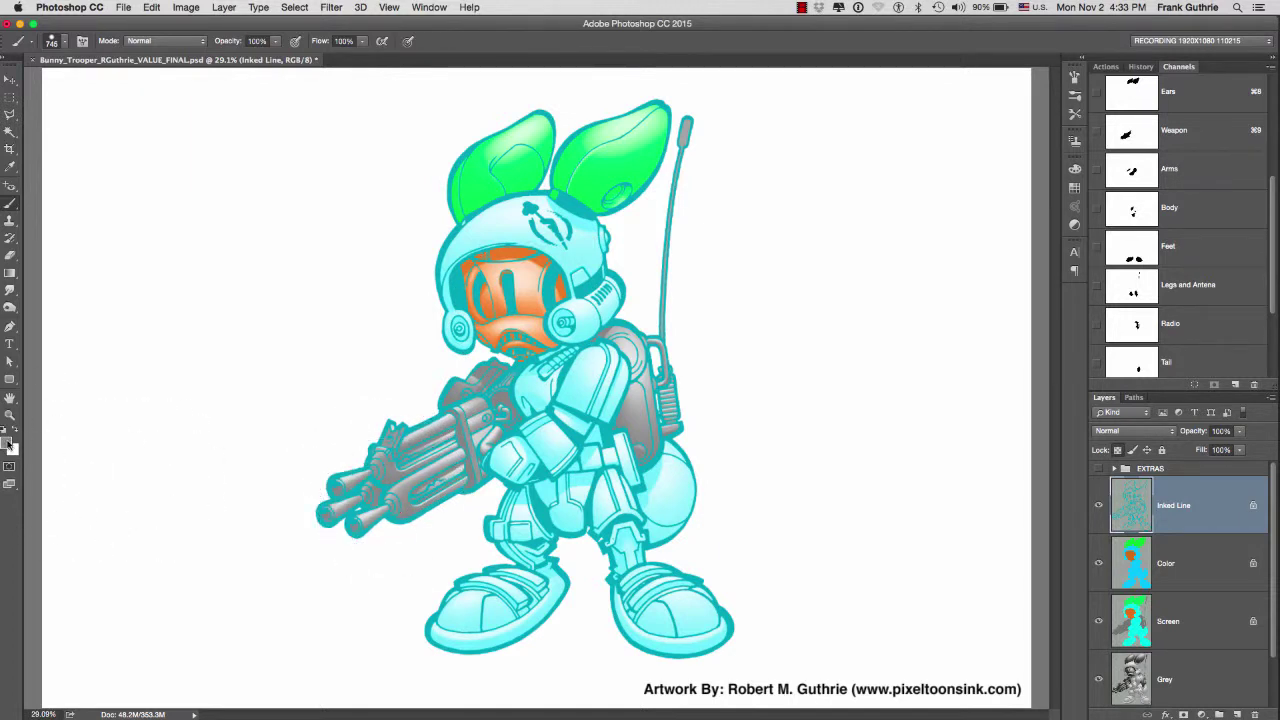
- Set the foreground color to dark grey #585555 and brush it over the upper weapon's inked lines
left_click(10, 444)
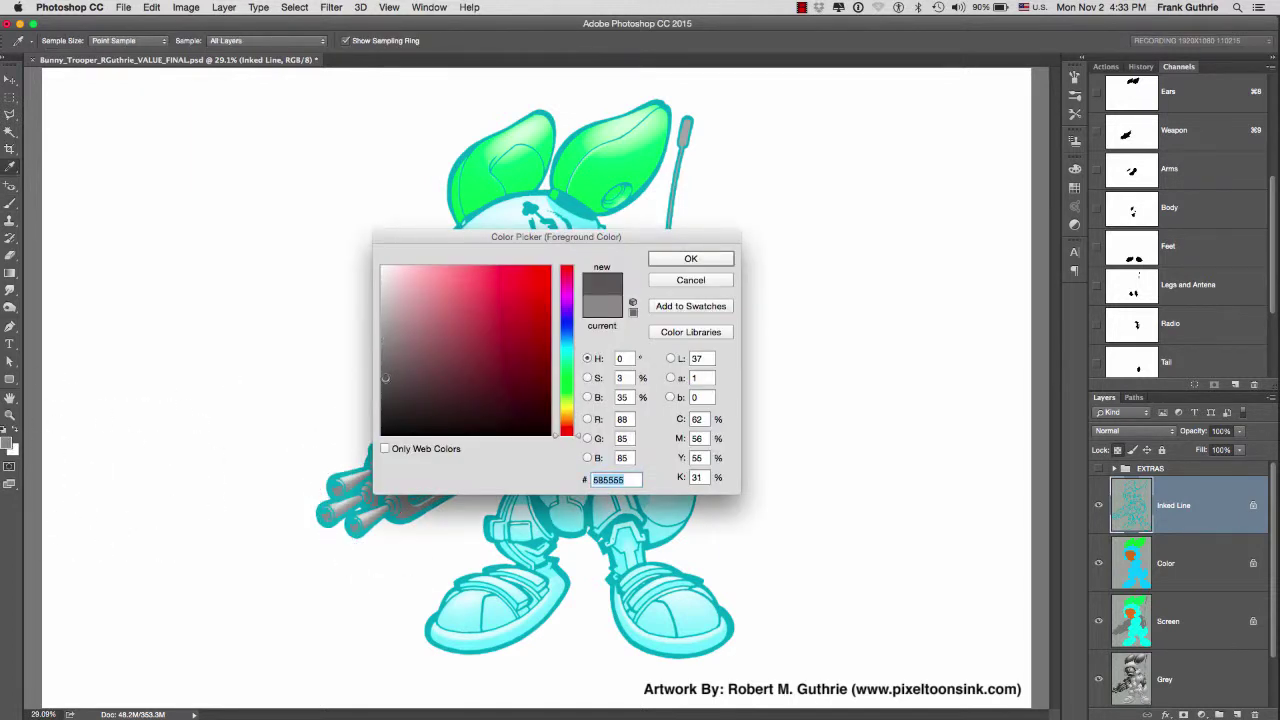
left_click(689, 259)
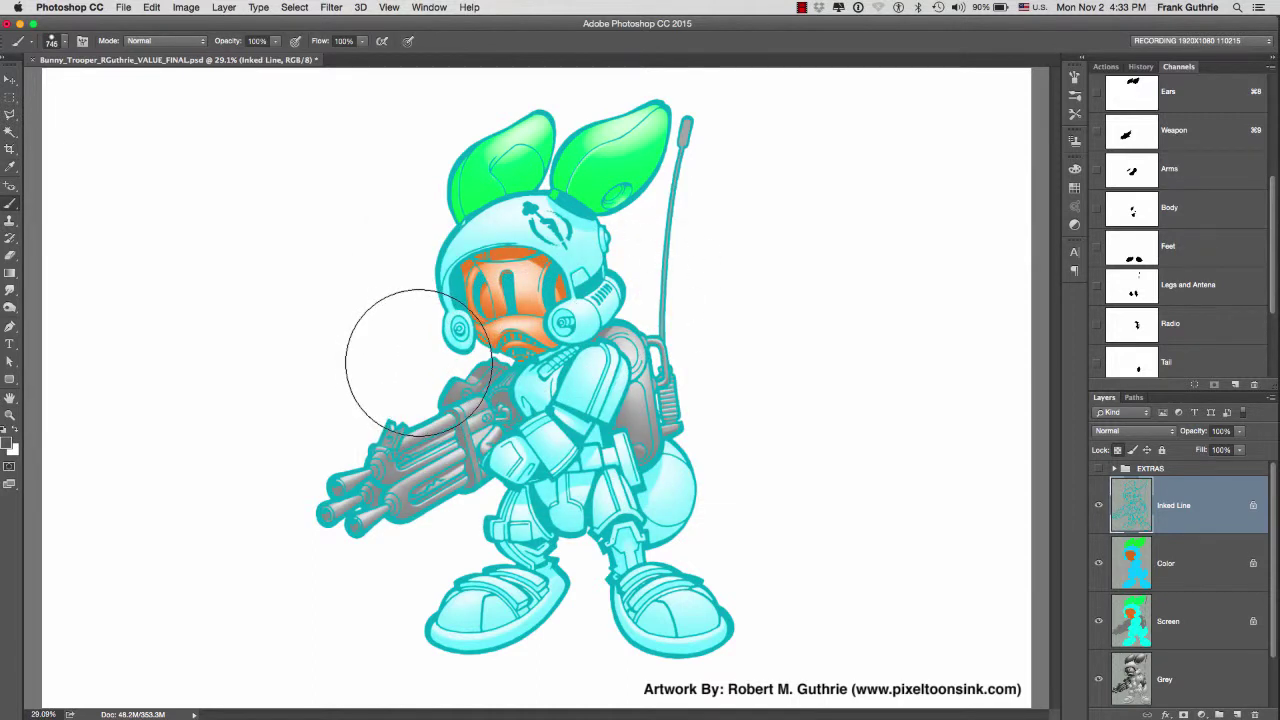
mouse_move(461, 380)
left_mouse_down()
mouse_move(604, 366)
mouse_move(610, 340)
mouse_move(574, 290)
mouse_move(509, 357)
mouse_move(386, 414)
mouse_move(318, 560)
left_mouse_up()
mouse_move(540, 310)
left_mouse_down()
mouse_move(600, 271)
mouse_move(706, 243)
mouse_move(757, 251)
mouse_move(748, 268)
mouse_move(815, 260)
mouse_move(870, 293)
left_mouse_up()
key("super+z")
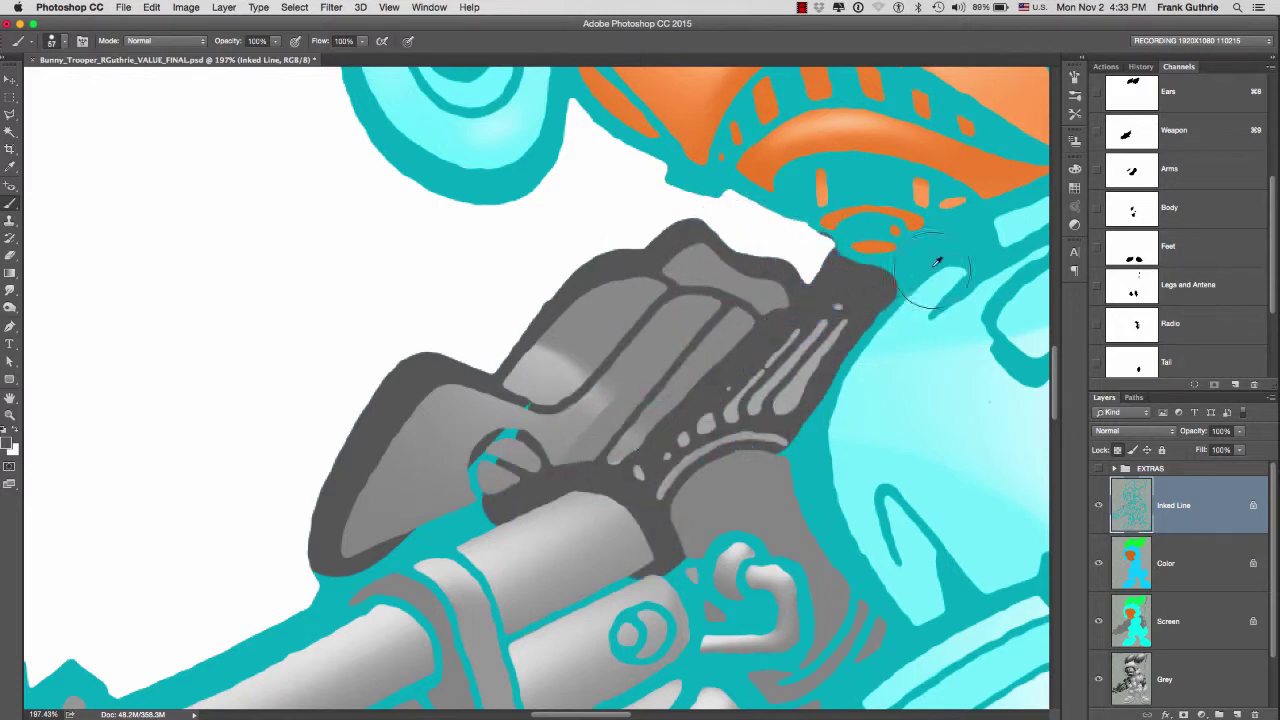
left_click_drag(830, 420, 763, 450)
- Load the "0 - BRUSH - STANDARD 5 pxls" preset and paint the weapon's remaining teal lines dark grey
left_click(1075, 114)
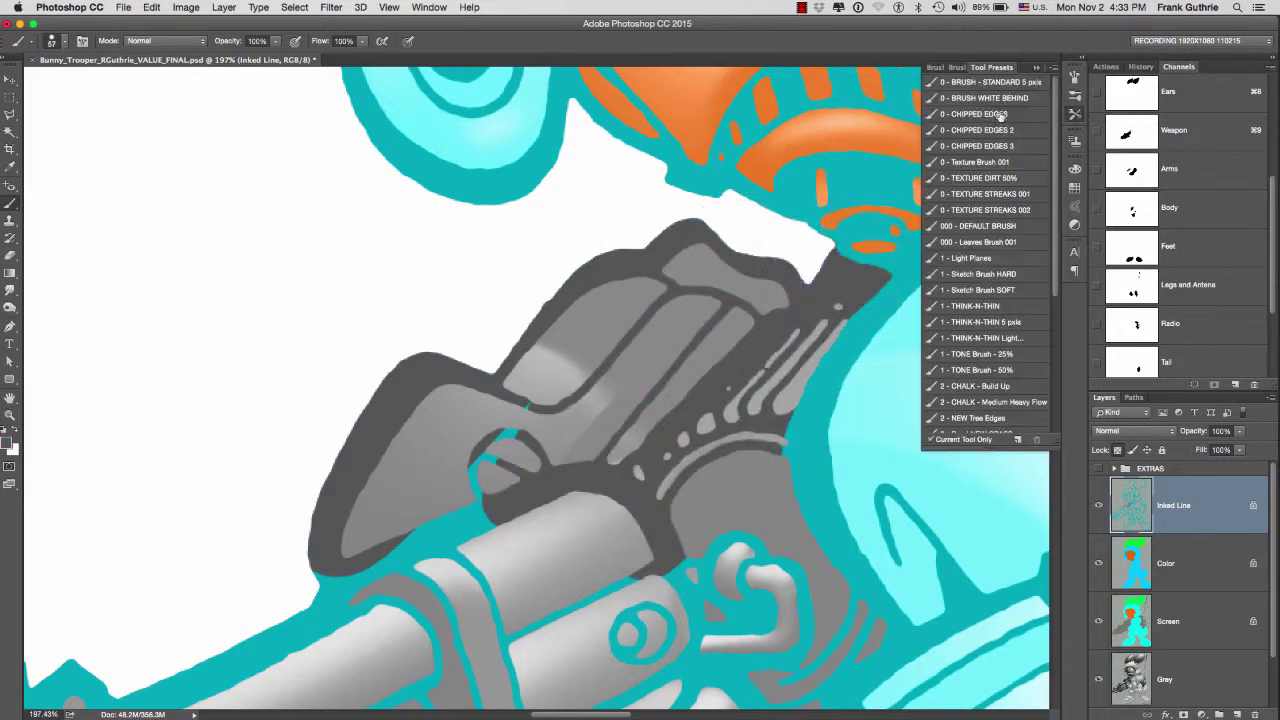
left_click(983, 97)
left_click(1010, 83)
left_click_drag(674, 405, 702, 407)
left_click_drag(525, 412, 480, 485)
mouse_move(750, 605)
left_mouse_down()
mouse_move(711, 374)
mouse_move(797, 391)
mouse_move(766, 475)
mouse_move(826, 503)
mouse_move(749, 529)
mouse_move(729, 451)
left_mouse_up()
left_click_drag(672, 418, 668, 226)
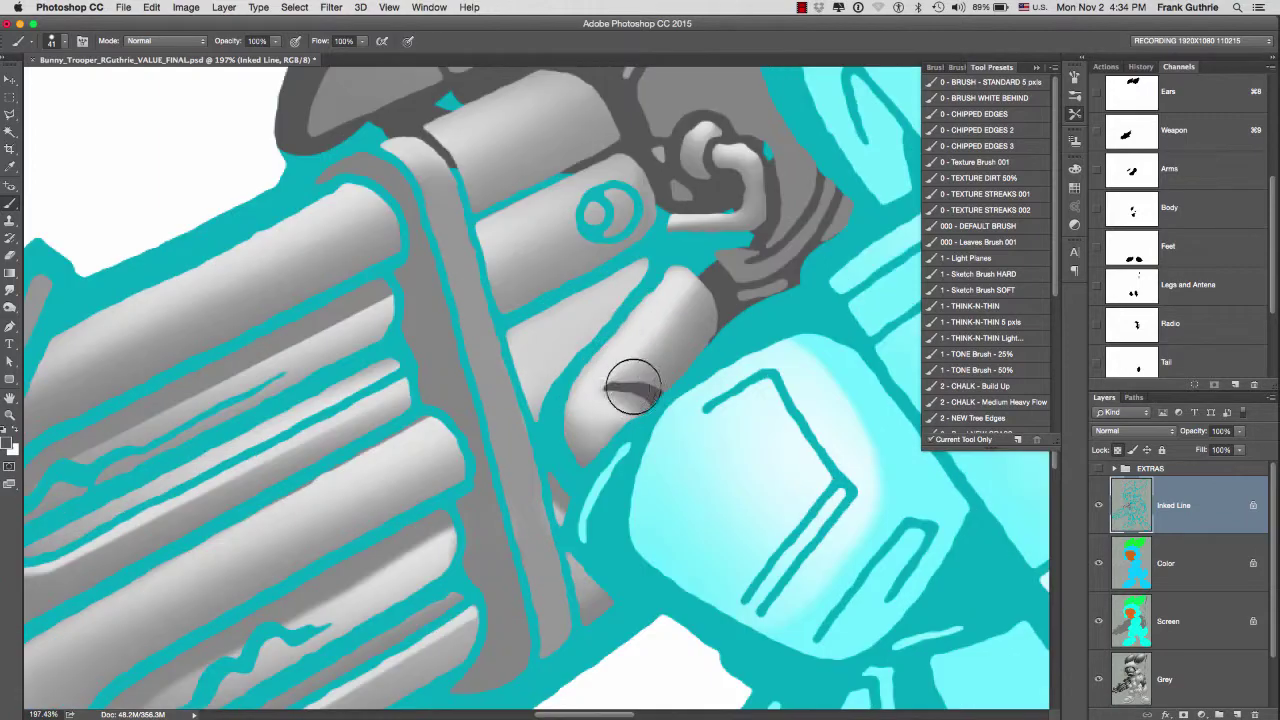
mouse_move(570, 382)
left_mouse_down()
mouse_move(540, 494)
mouse_move(543, 570)
left_mouse_up()
left_click_drag(591, 647, 651, 651)
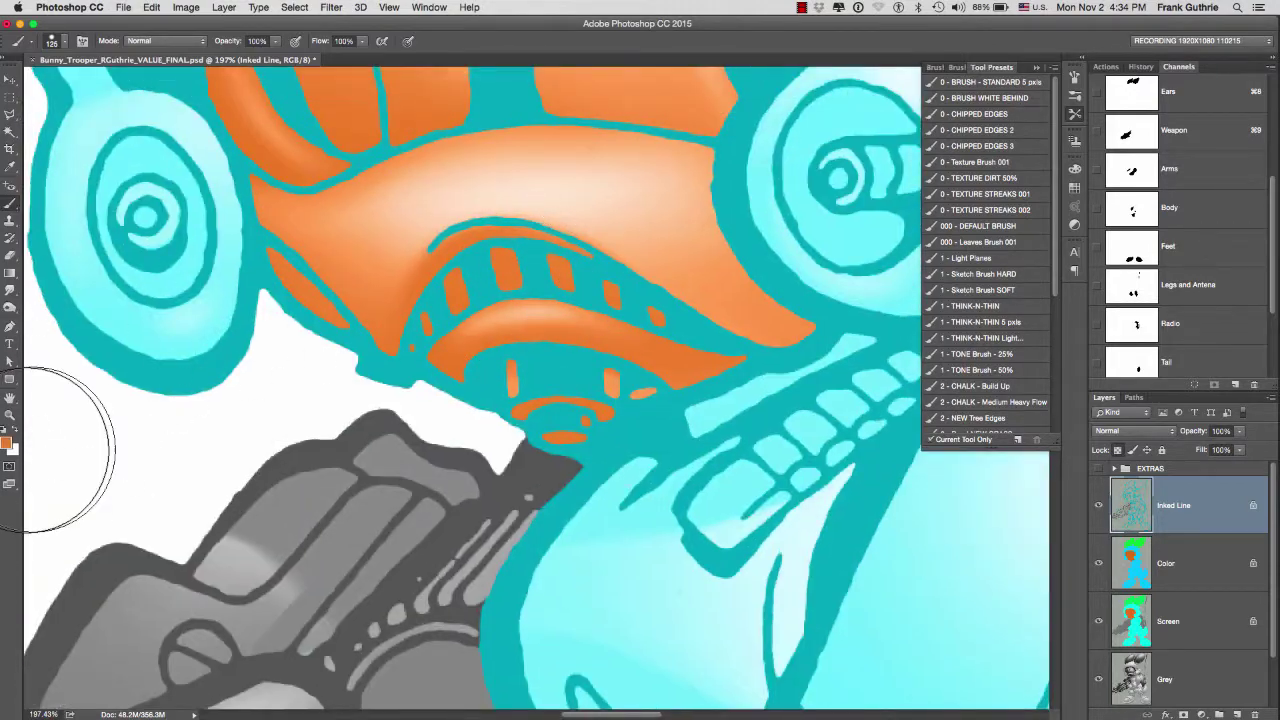
- Choose a darker orange, paint the mouth and lower face lines with it, and touch up the helmet earpiece's edge in teal
left_click(7, 441)
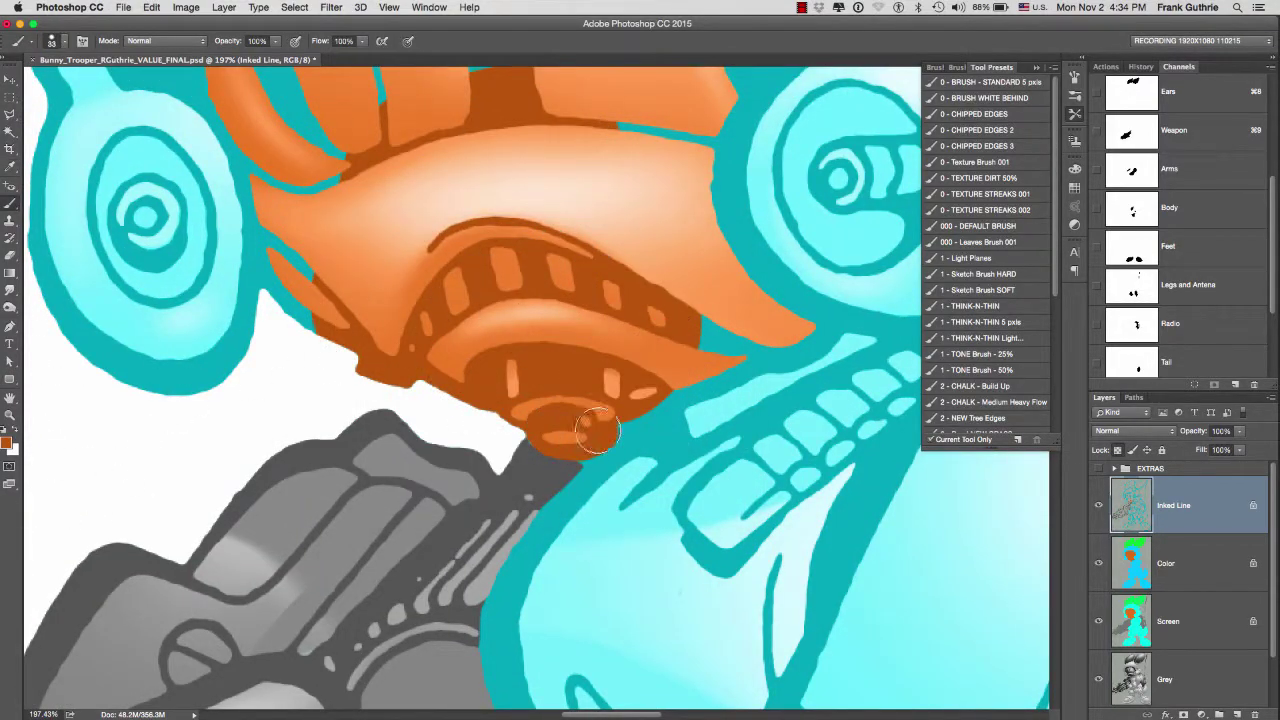
mouse_move(597, 431)
left_mouse_down()
mouse_move(677, 380)
mouse_move(797, 345)
left_mouse_up()
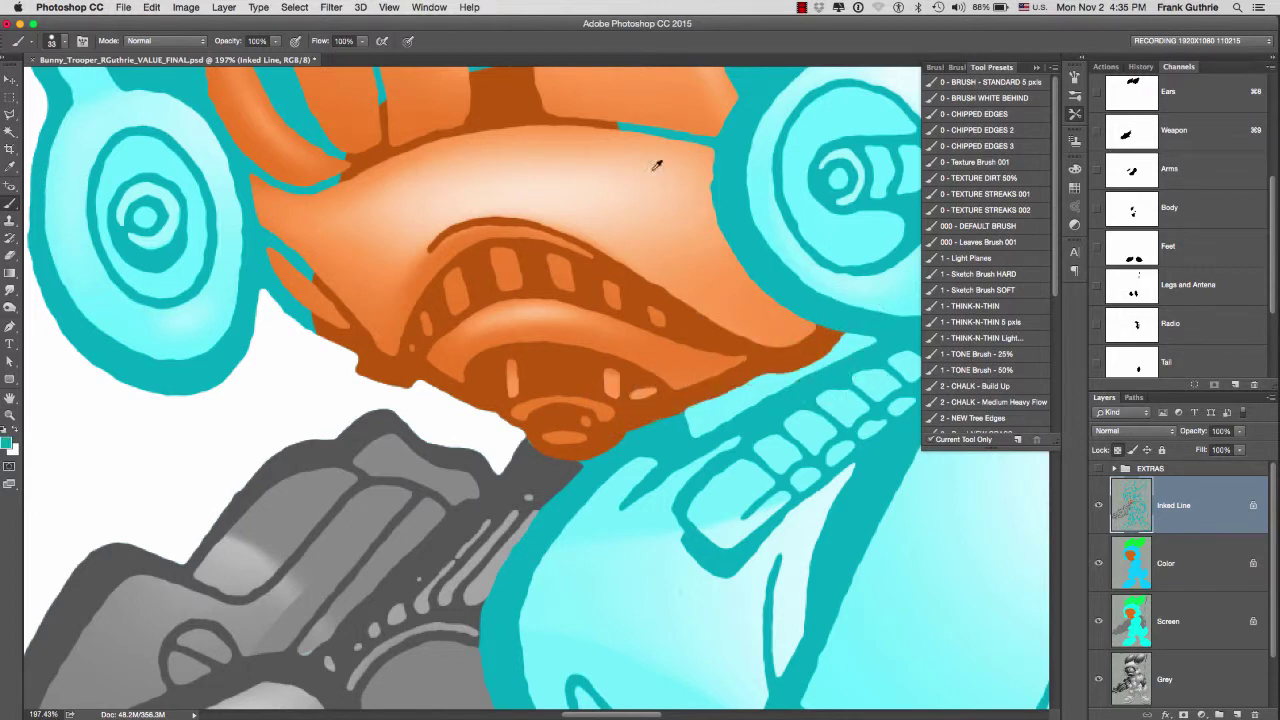
scroll(656, 165, "up", 5)
scroll(656, 165, "right", 5)
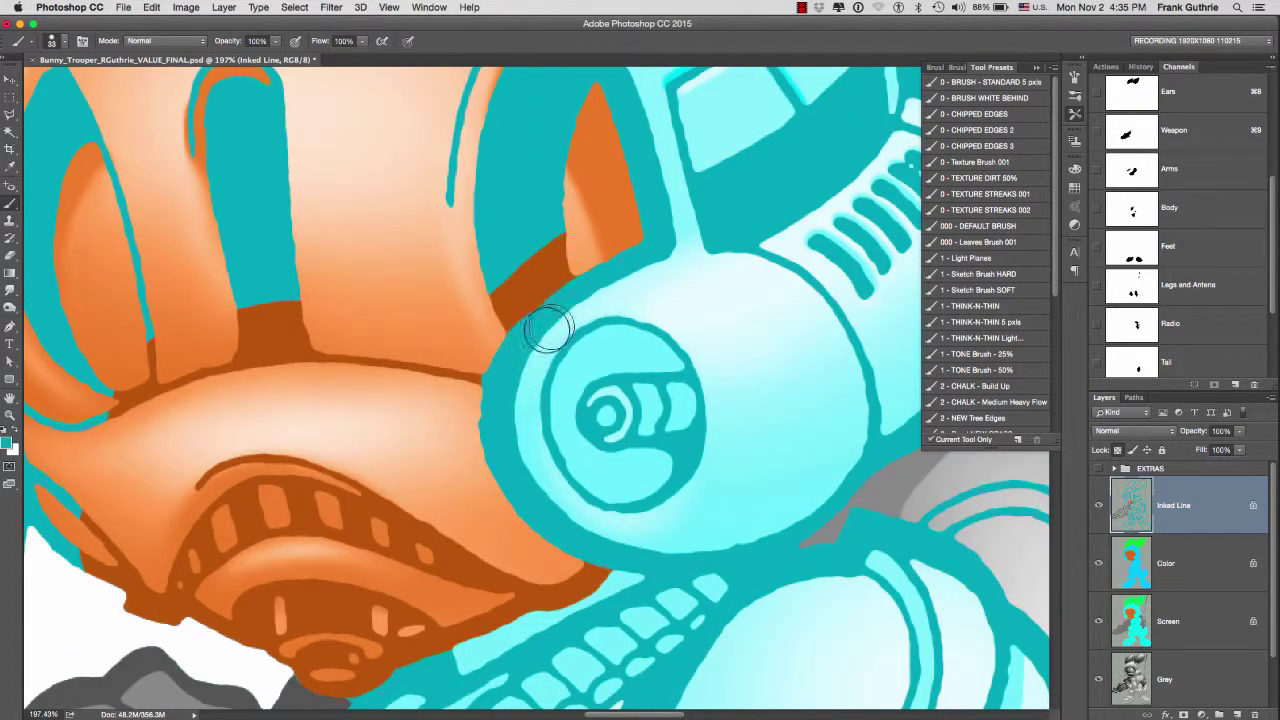
left_click_drag(594, 287, 582, 407)
left_click(540, 373, "alt")
mouse_move(556, 232)
left_mouse_down()
mouse_move(556, 262)
mouse_move(534, 229)
mouse_move(469, 334)
mouse_move(500, 355)
left_mouse_up()
- Enlarge the brush and paint the upper face lines and the face's outer edge inside the helmet dark orange
key("bracketright")
key("bracketright")
key("bracketright")
mouse_move(455, 126)
left_mouse_down()
mouse_move(583, 305)
mouse_move(223, 269)
left_mouse_up()
scroll(223, 269, "down", 3)
scroll(223, 269, "left", 8)
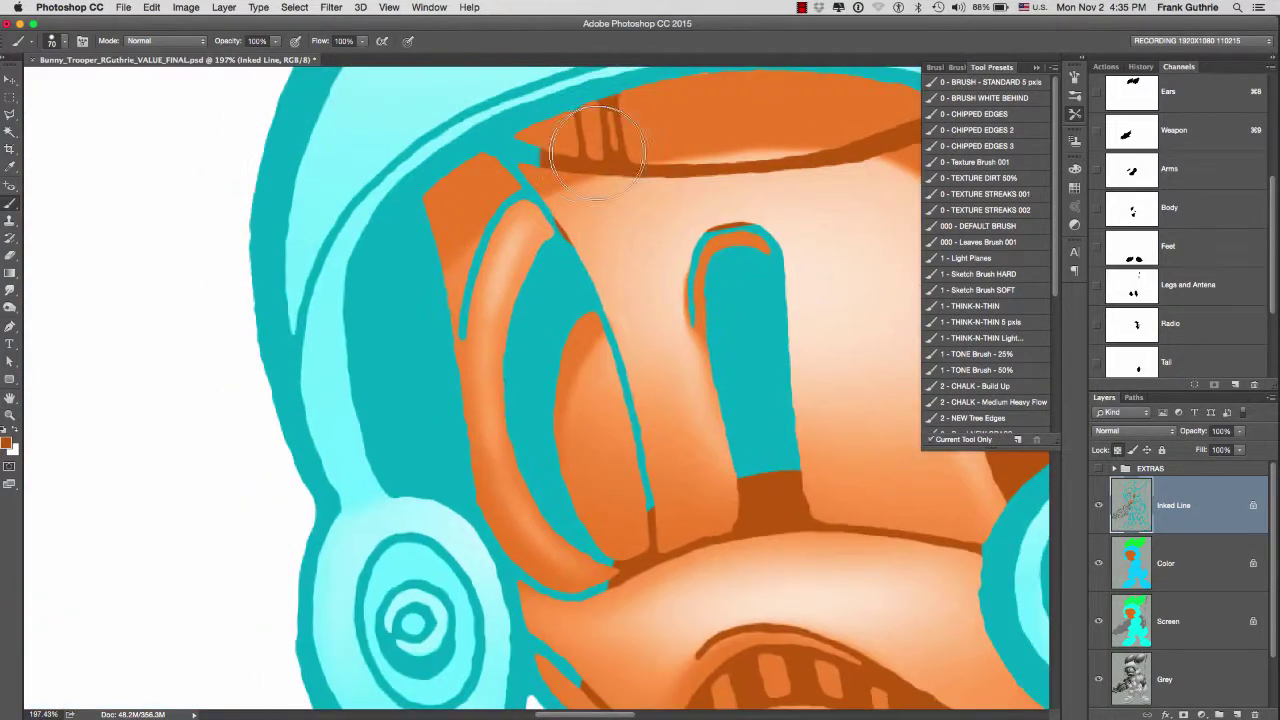
mouse_move(470, 207)
left_mouse_down()
mouse_move(419, 220)
mouse_move(449, 434)
mouse_move(477, 517)
left_mouse_up()
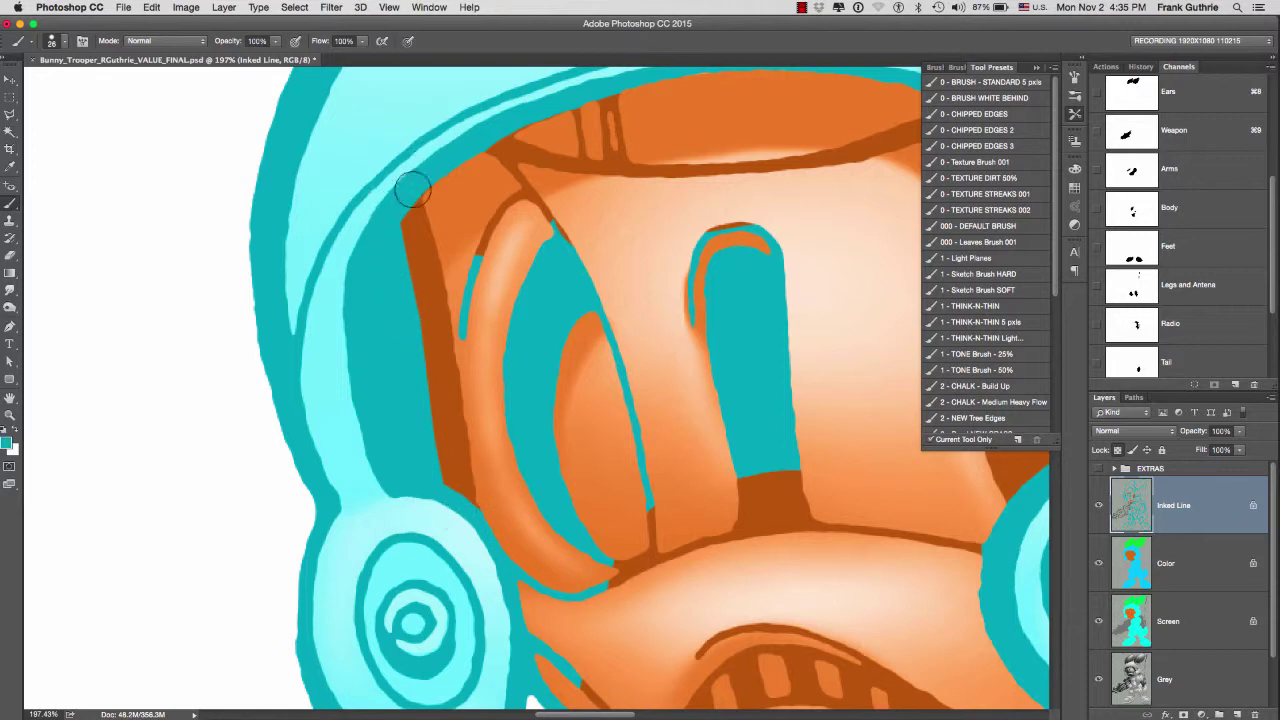
- Enlarge the brush and paint the remaining eye, nose and cheek lines of the face dark orange
key("]")
key("]")
key("]")
key("]")
key("]")
key("]")
key("]")
mouse_move(567, 571)
left_mouse_down()
mouse_move(543, 306)
mouse_move(638, 480)
left_mouse_up()
left_click_drag(738, 262, 762, 455)
left_click_drag(640, 599, 508, 306)
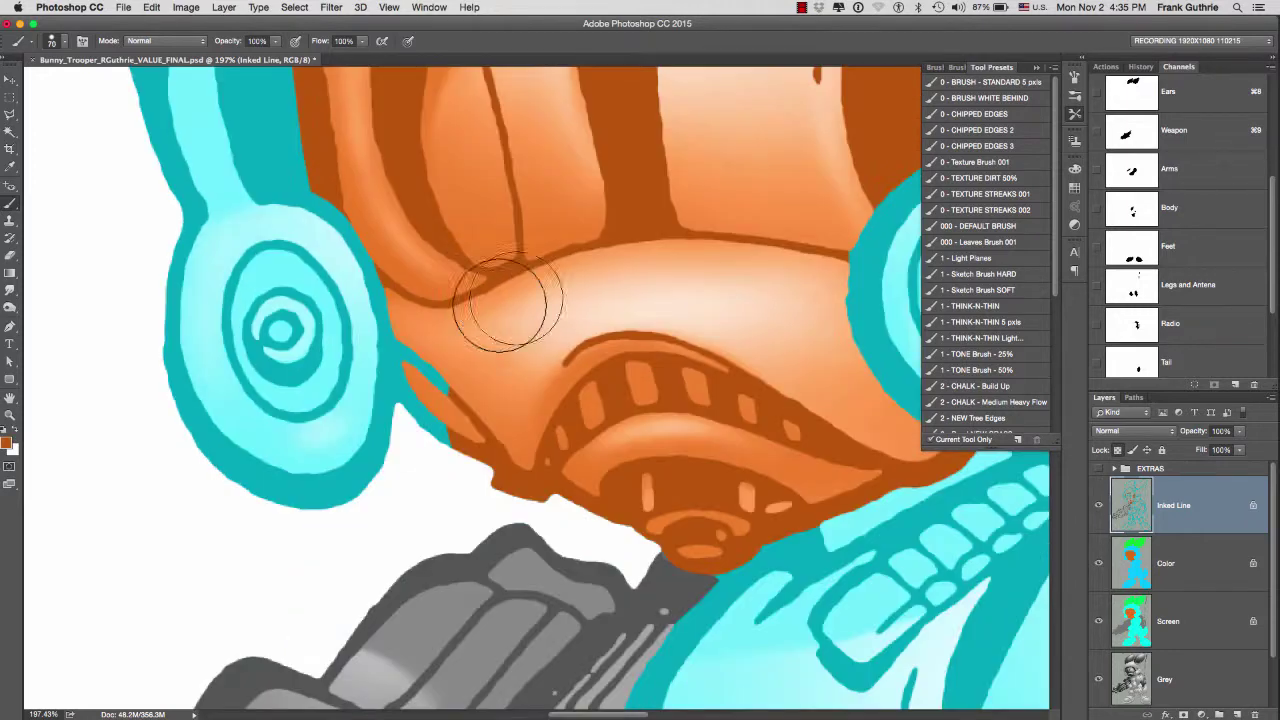
mouse_move(445, 344)
left_mouse_down()
mouse_move(439, 326)
mouse_move(443, 408)
left_mouse_up()
- Sample the ear's green, choose a darker shade of it, and start brushing it over the right-hand ear's lines
left_click_drag(743, 233, 411, 466)
left_click_drag(610, 150, 420, 600)
left_click(463, 303, "alt")
left_click(7, 442)
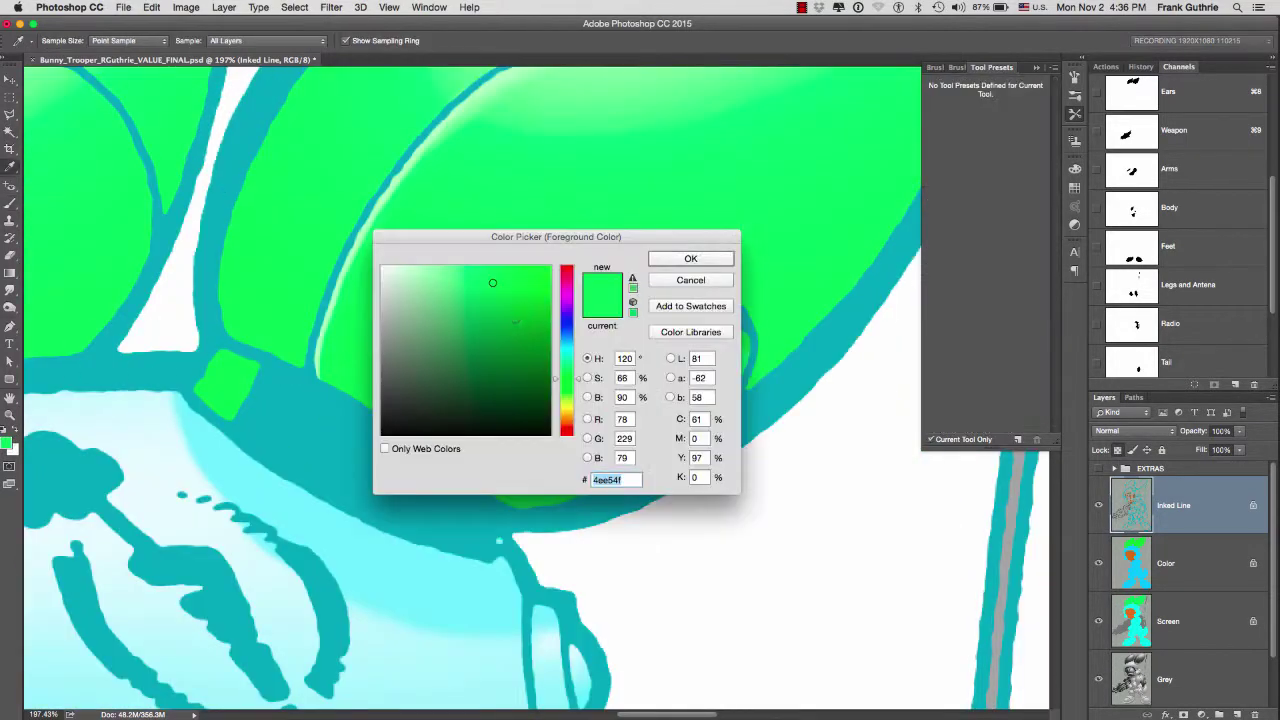
left_click_drag(520, 318, 518, 327)
left_click(691, 259)
mouse_move(780, 345)
left_mouse_down()
mouse_move(466, 509)
mouse_move(229, 414)
mouse_move(250, 357)
left_mouse_up()
left_click_drag(244, 319, 398, 522)
- Choose a deeper green and paint the right-hand ear's base and the carrot leaves of the helmet emblem
left_click(7, 443)
left_click(523, 343)
left_click(691, 259)
mouse_move(430, 606)
left_mouse_down()
mouse_move(391, 597)
mouse_move(590, 135)
left_mouse_up()
left_click_drag(537, 288, 477, 205)
left_click_drag(477, 540, 418, 327)
mouse_move(390, 345)
left_mouse_down()
mouse_move(486, 434)
mouse_move(540, 420)
left_mouse_up()
left_click_drag(234, 449, 540, 380)
left_click_drag(478, 340, 390, 320)
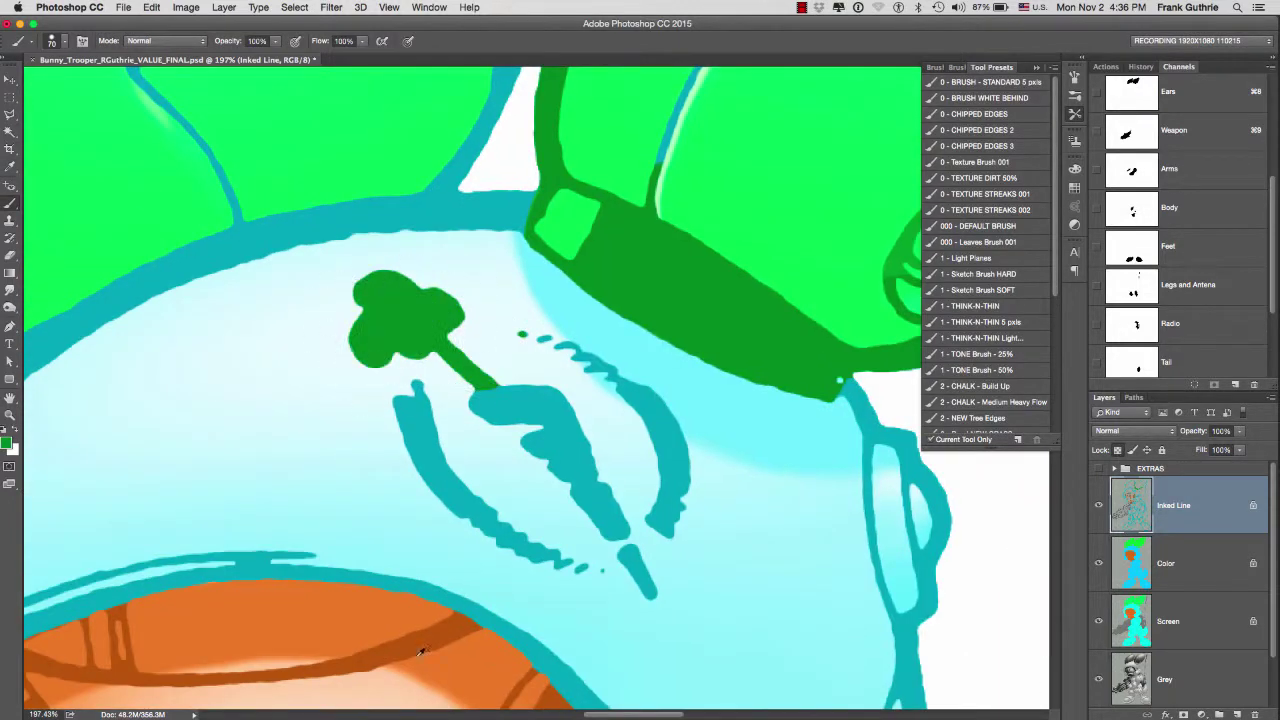
- Paint the helmet emblem's carrot with sampled orange and its surrounding arcs in red
left_click(397, 620, "alt")
mouse_move(545, 430)
left_mouse_down()
mouse_move(502, 434)
mouse_move(630, 590)
left_mouse_up()
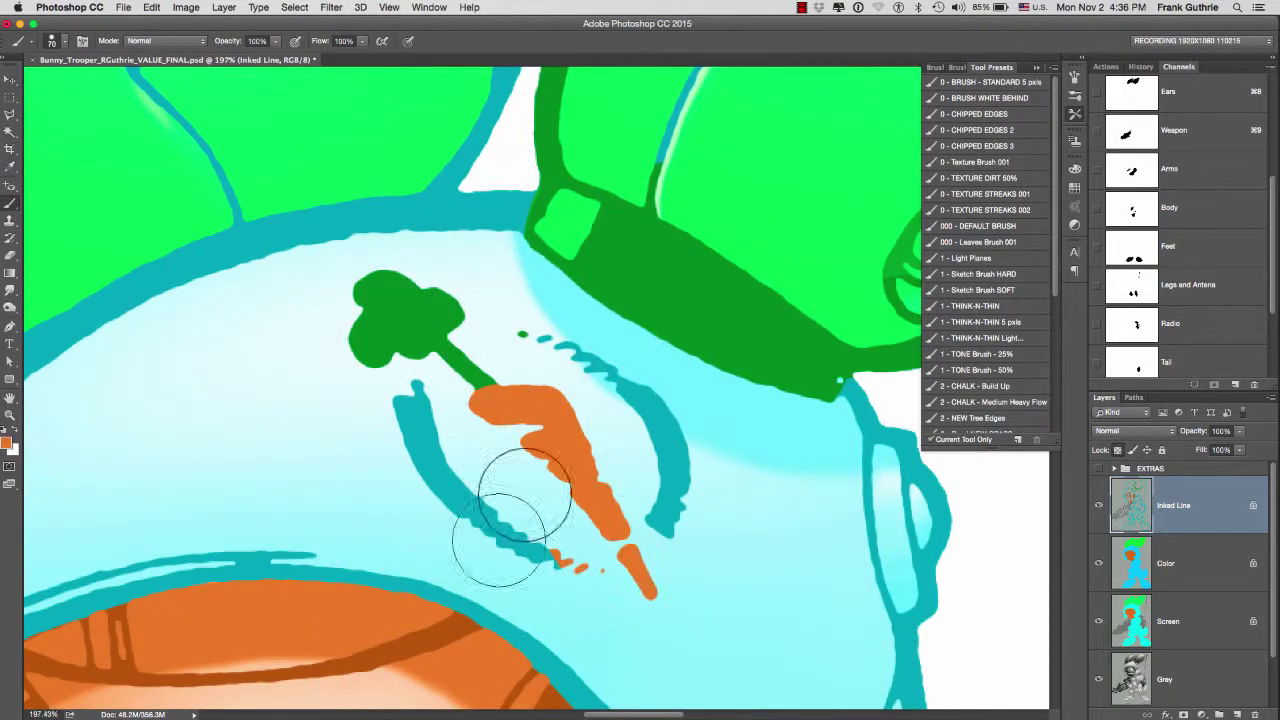
left_click(7, 443)
left_click(573, 280)
left_click(691, 259)
mouse_move(520, 334)
left_mouse_down()
mouse_move(646, 457)
mouse_move(668, 525)
left_mouse_up()
mouse_move(415, 384)
left_mouse_down()
mouse_move(400, 423)
mouse_move(593, 577)
left_mouse_up()
- Sample the dark green again and finish recoloring the right-hand ear's lines
left_click(690, 300, "alt")
left_click_drag(780, 250, 366, 368)
left_click_drag(717, 314, 547, 628)
mouse_move(640, 520)
left_mouse_down()
mouse_move(651, 80)
mouse_move(75, 640)
left_mouse_up()
left_click_drag(120, 400, 834, 309)
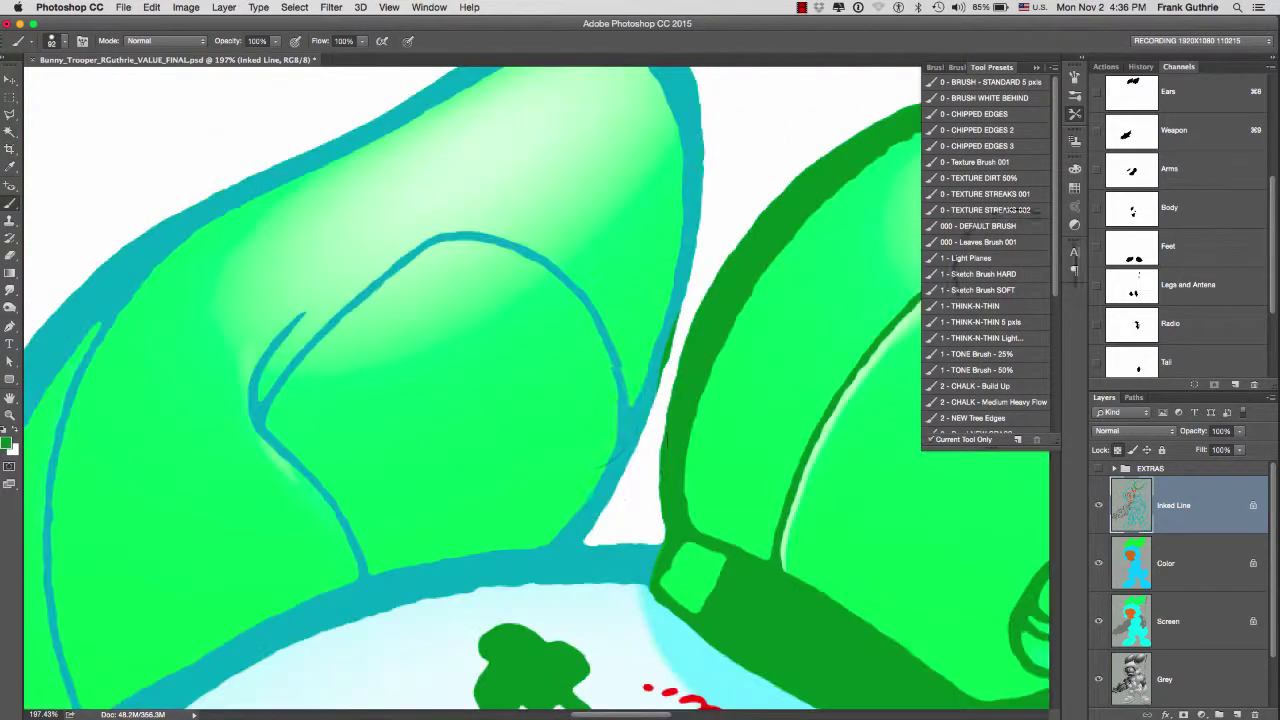
- Paint the left-hand ear's outline and inner lines dark green
left_click_drag(600, 270, 600, 435)
mouse_move(620, 590)
left_mouse_down()
mouse_move(697, 316)
mouse_move(260, 575)
left_mouse_up()
mouse_move(297, 581)
left_mouse_down()
mouse_move(523, 320)
mouse_move(565, 470)
left_mouse_up()
left_click_drag(257, 574, 443, 311)
mouse_move(443, 318)
left_mouse_down()
mouse_move(391, 386)
mouse_move(395, 95)
left_mouse_up()
left_click_drag(400, 90, 303, 402)
left_click_drag(303, 402, 402, 286)
left_click_drag(520, 640, 411, 311)
- Sample the dark grey and brush it over the inked lines of the antenna and radio backpack
left_click(200, 400, "alt")
left_click_drag(850, 400, 300, 320)
left_click_drag(387, 235, 337, 245)
left_click_drag(337, 251, 301, 250)
mouse_move(265, 318)
left_mouse_down()
mouse_move(309, 300)
mouse_move(472, 515)
mouse_move(460, 651)
mouse_move(480, 265)
left_mouse_up()
left_click_drag(620, 450, 671, 243)
left_click_drag(671, 91, 560, 600)
mouse_move(440, 680)
left_mouse_down()
mouse_move(503, 586)
mouse_move(500, 270)
left_mouse_up()
mouse_move(300, 620)
left_mouse_down()
mouse_move(548, 346)
mouse_move(300, 260)
left_mouse_up()
mouse_move(700, 420)
left_mouse_down()
mouse_move(600, 191)
mouse_move(600, 500)
left_mouse_up()
mouse_move(514, 609)
left_mouse_down()
mouse_move(543, 346)
mouse_move(514, 423)
mouse_move(558, 474)
left_mouse_up()
- Finish painting the backpack's remaining lines dark grey and hide the tool presets
left_click(644, 416, "alt")
left_click_drag(629, 340, 585, 340)
mouse_move(668, 338)
left_mouse_down()
mouse_move(614, 340)
mouse_move(611, 408)
mouse_move(588, 402)
left_mouse_up()
left_click_drag(540, 321, 544, 360)
left_click_drag(276, 184, 484, 329)
left_click(762, 399, "alt")
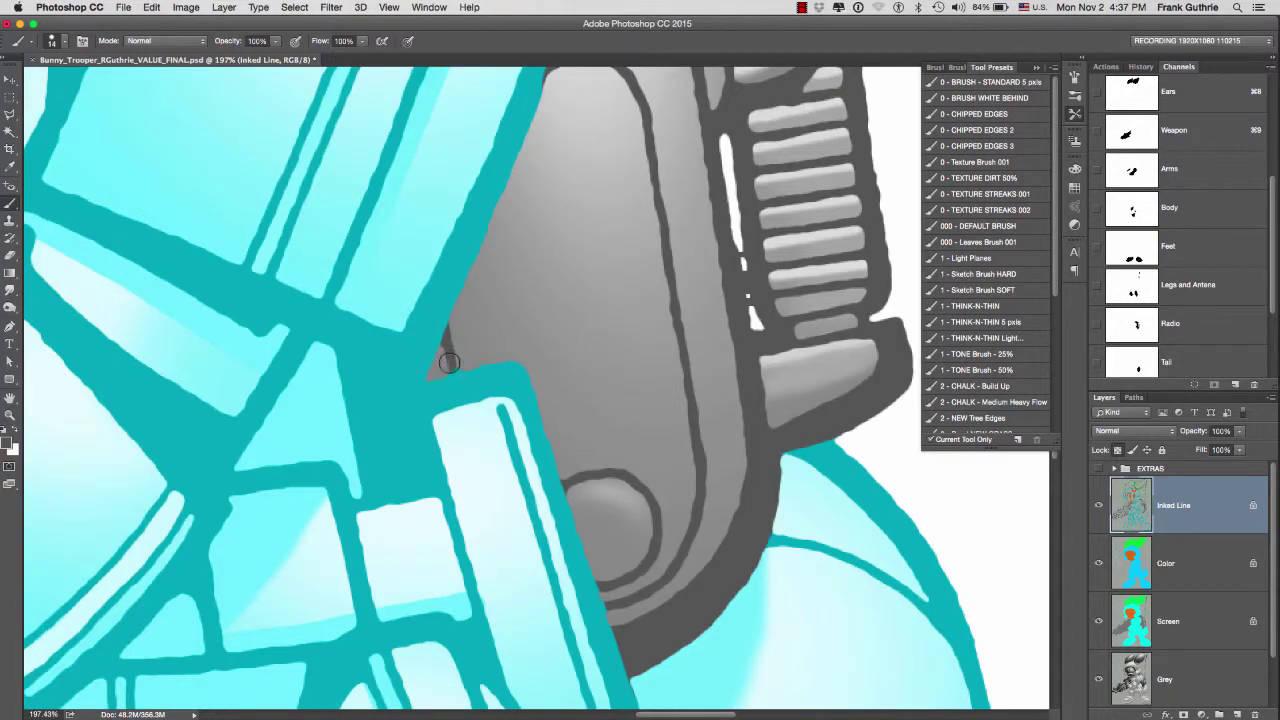
key("super+0")
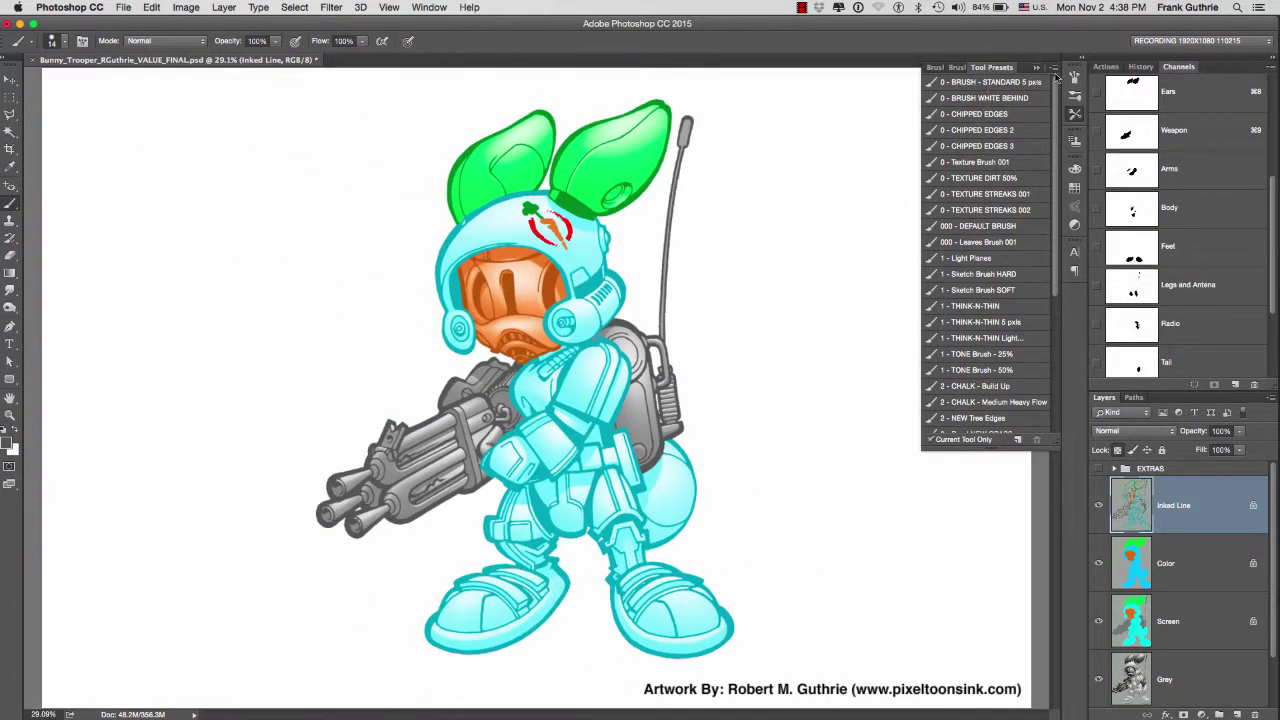
left_click(1055, 77)
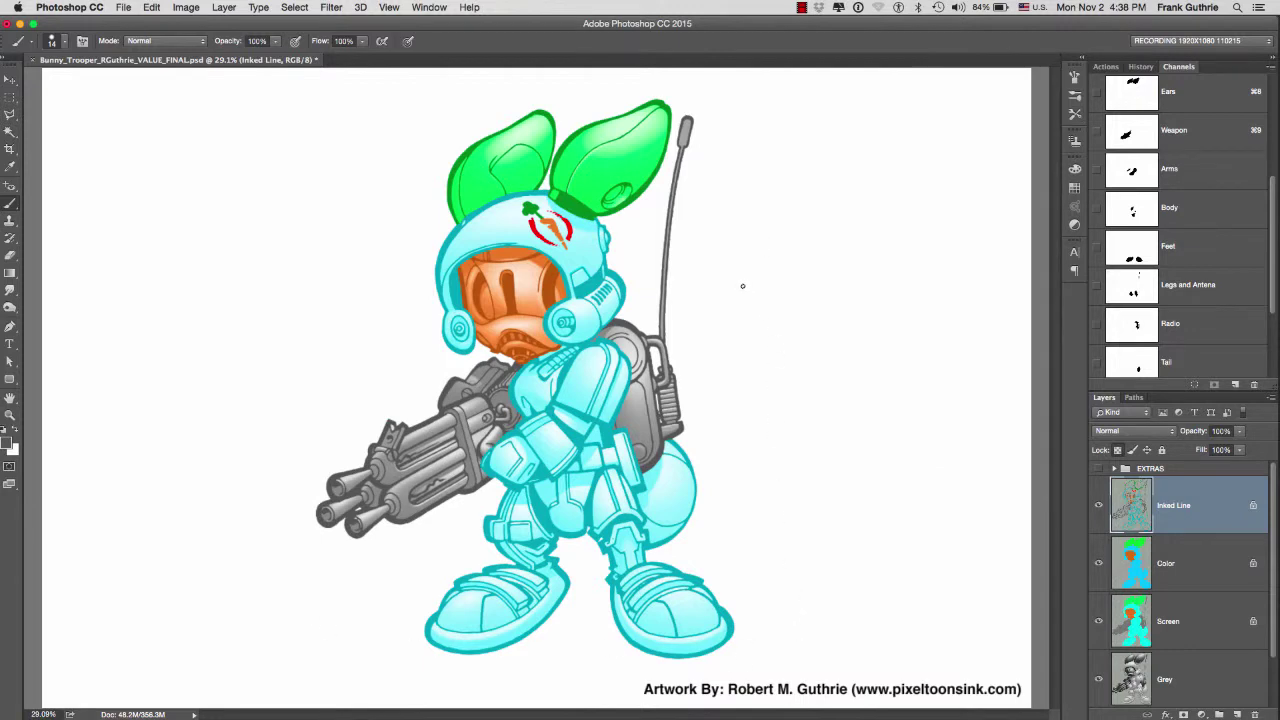
- Set the foreground color to lighter teal #5bbcd0 and fill the armor's teal lines with the Paint Bucket tool
left_click(11, 273)
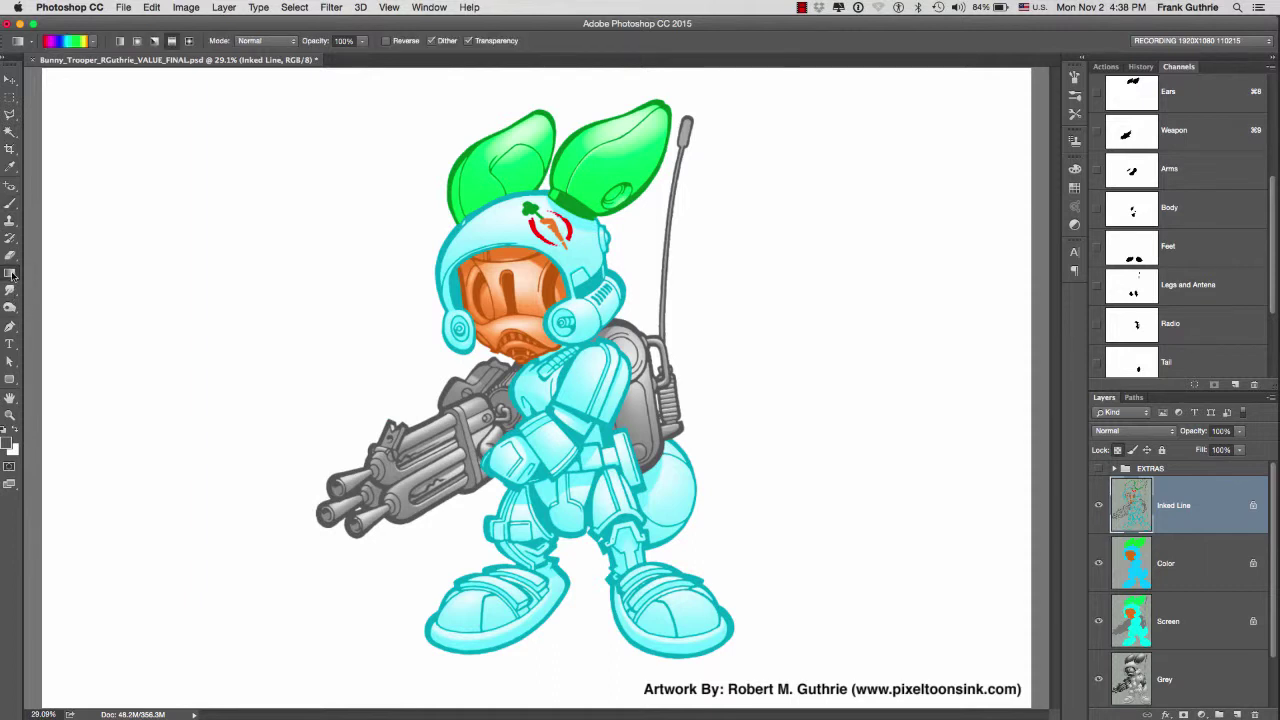
left_click(11, 273)
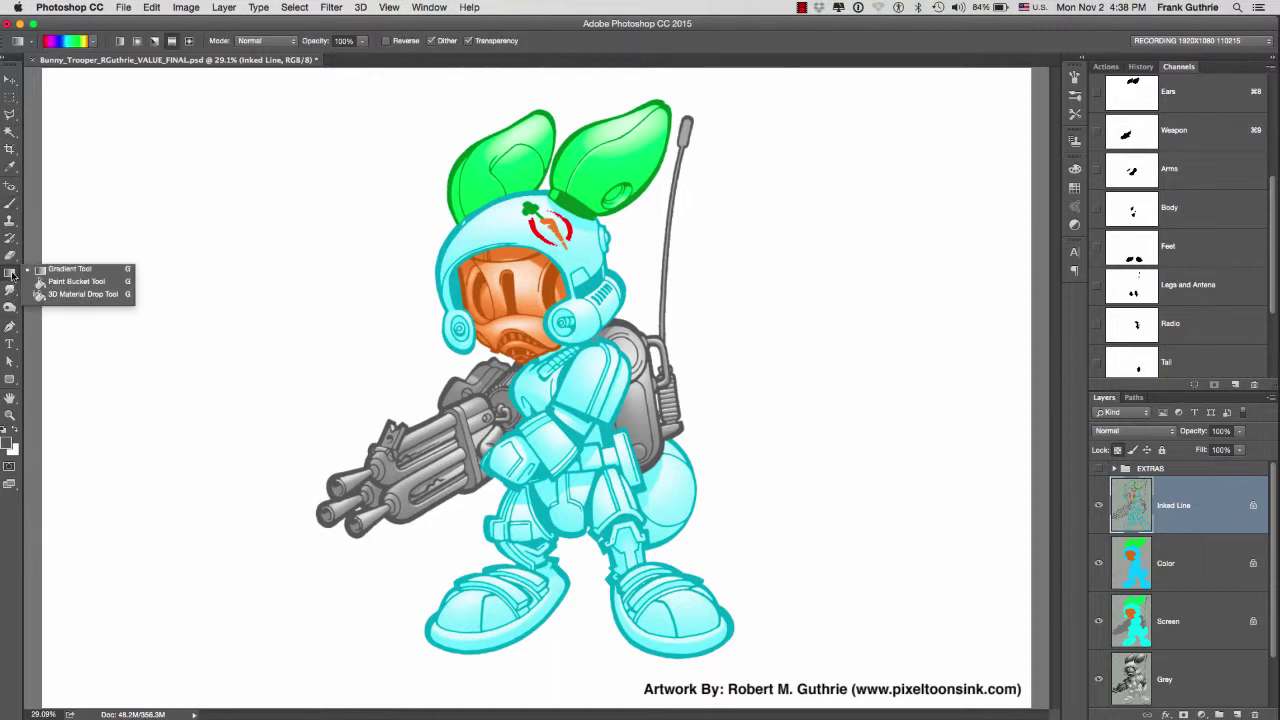
left_click(88, 282)
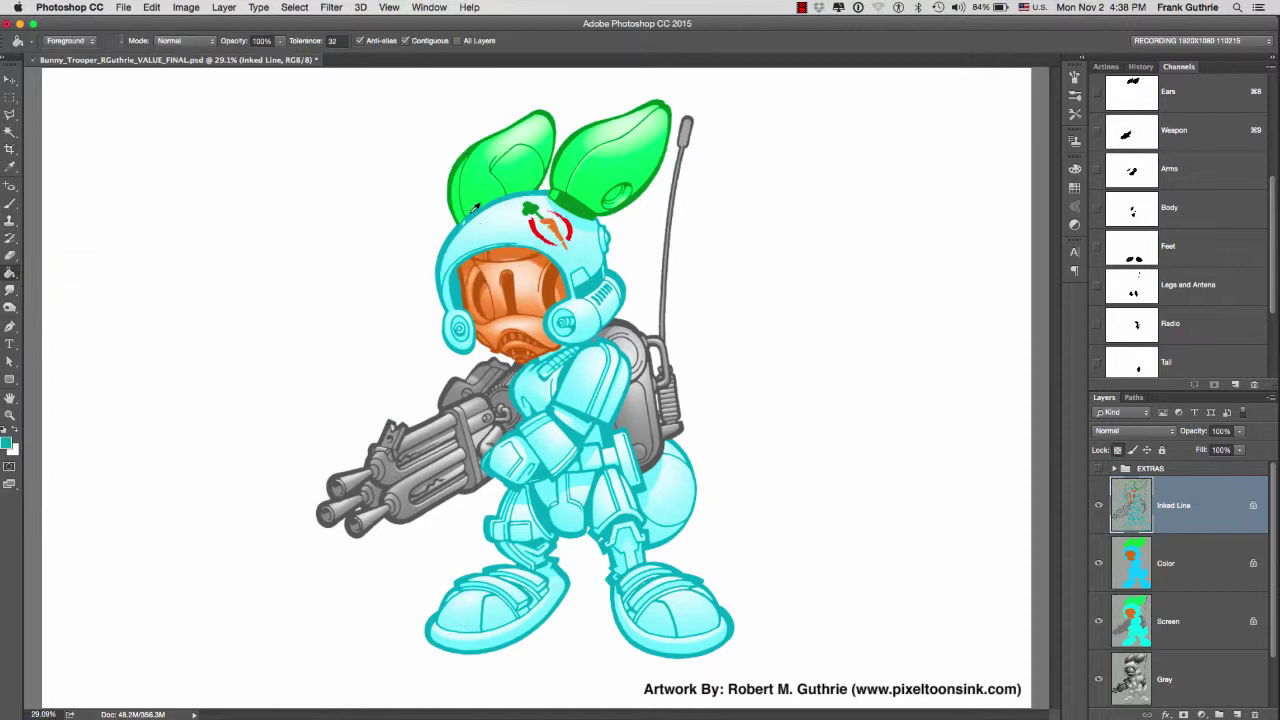
left_click(8, 443)
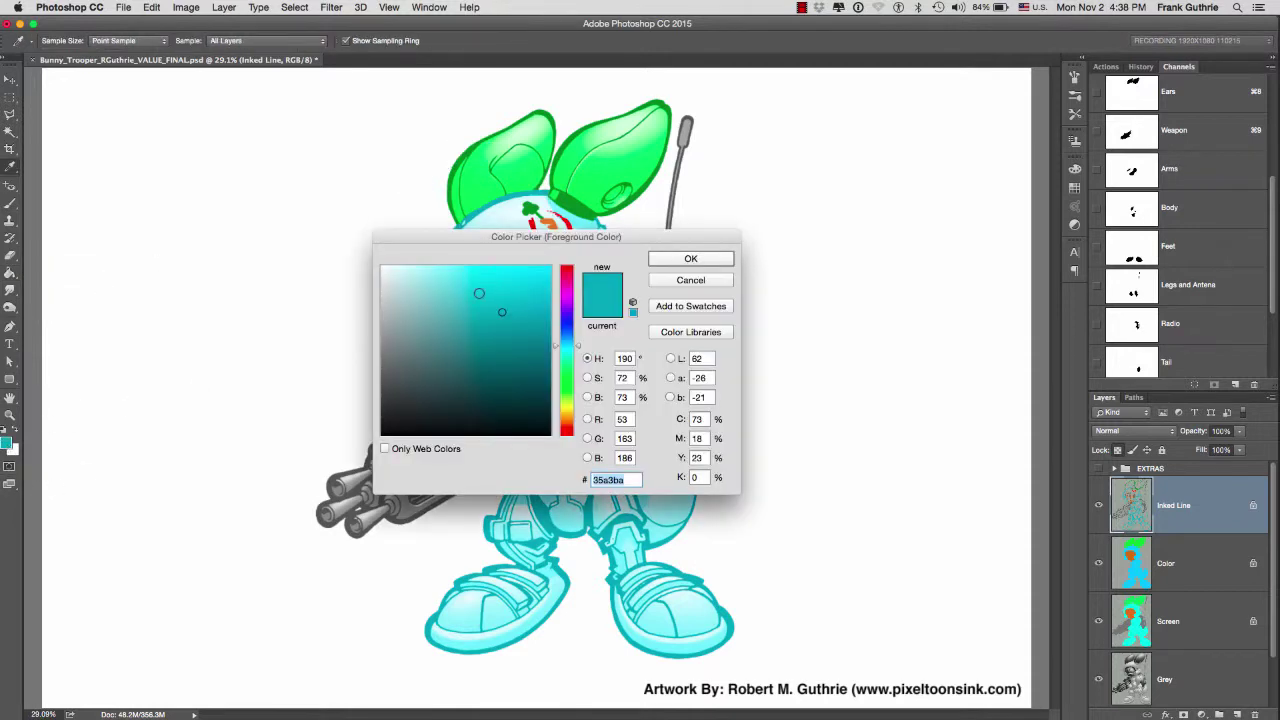
left_click(491, 292)
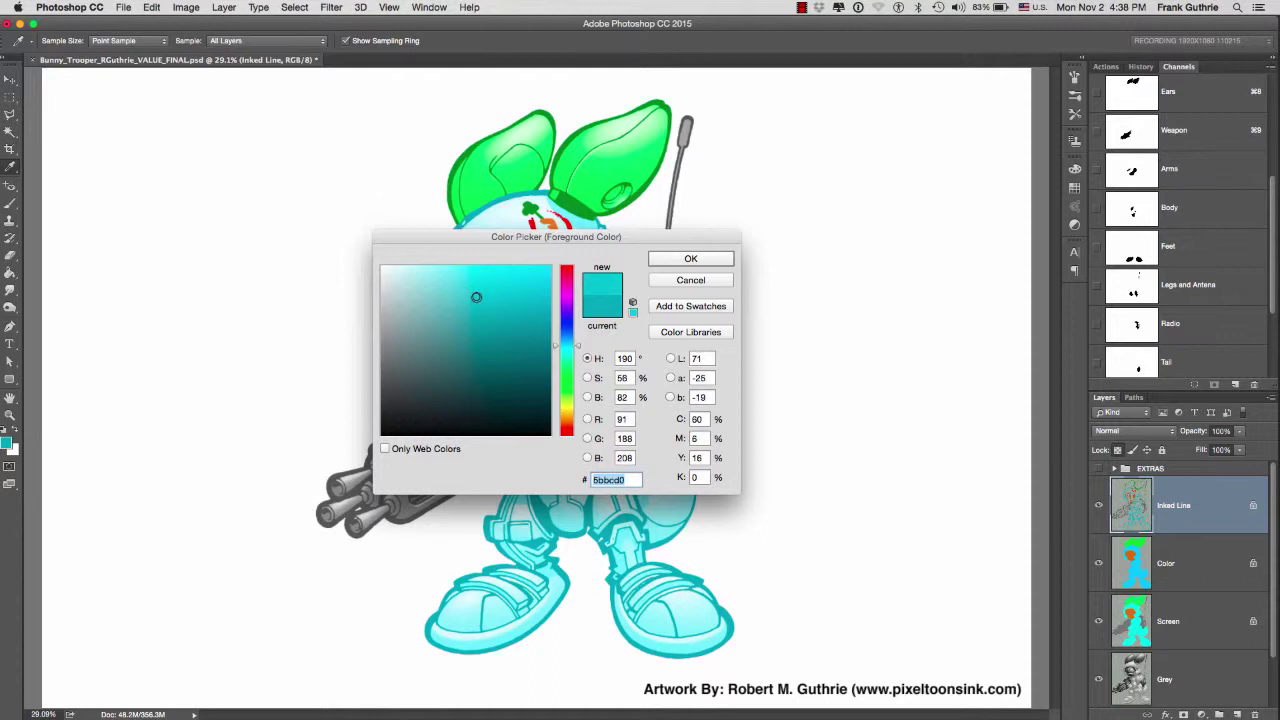
left_click(689, 260)
left_click(606, 283)
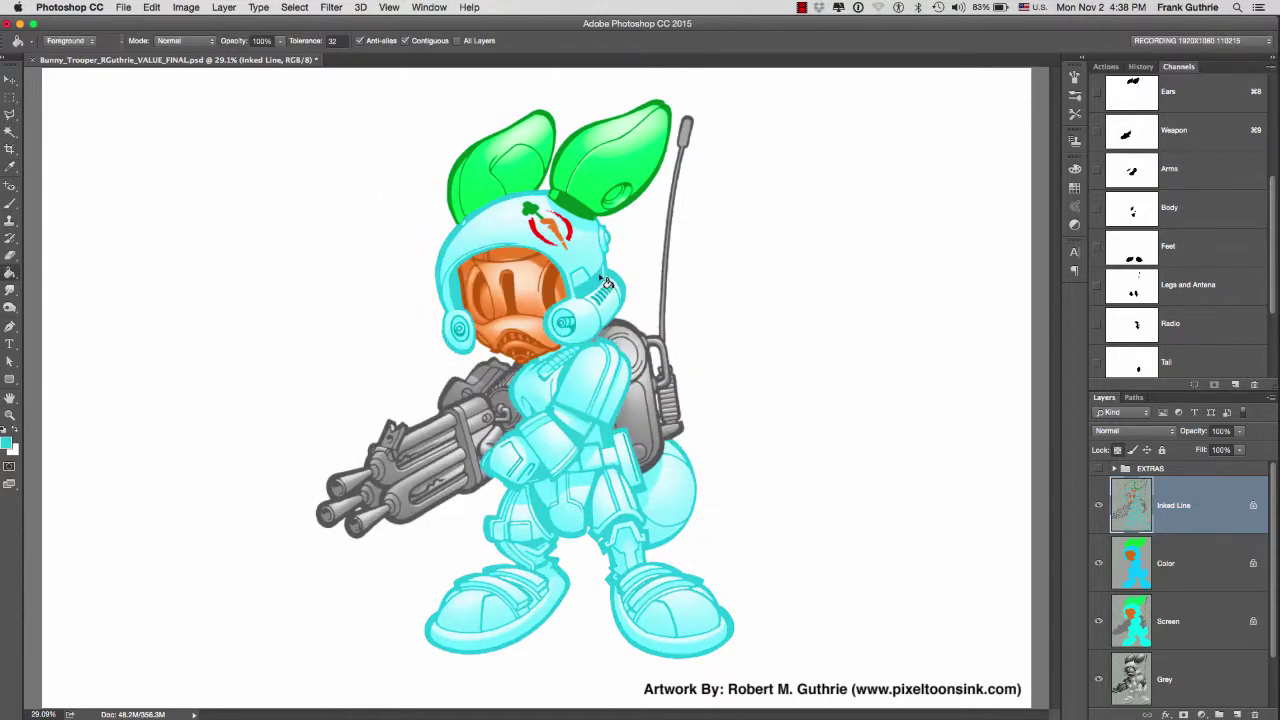